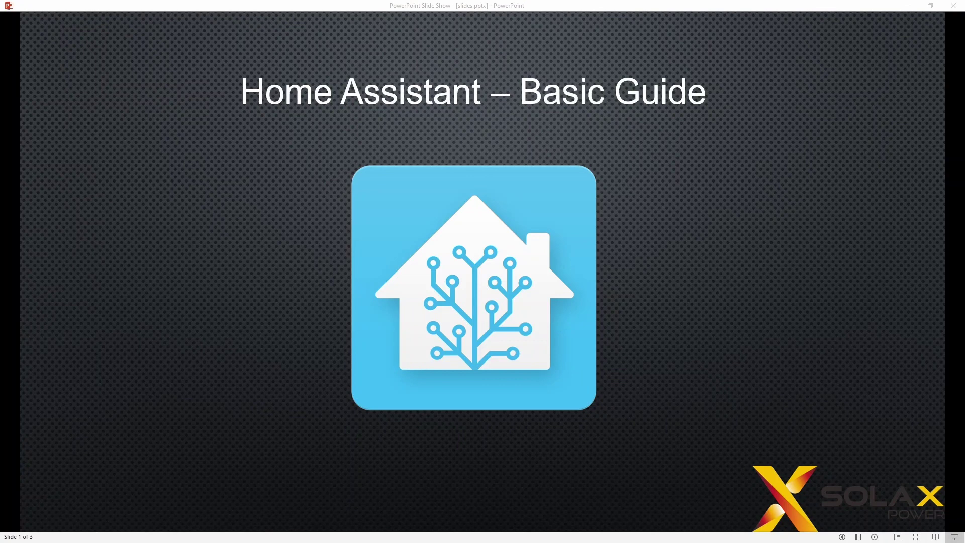
- Advance the slide show to slide 2, 'Creating your own dashboard'
{"action": "left_click", "coordinate": [776, 200]}
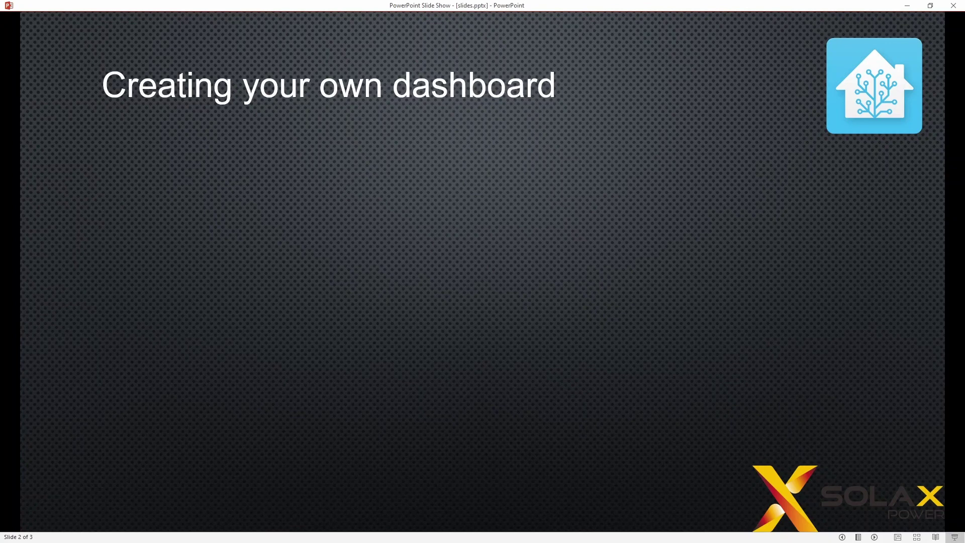
- Reveal the entities card and gauge card bullets, then switch to the Home Assistant dashboard
{"action": "key", "text": "Right"}
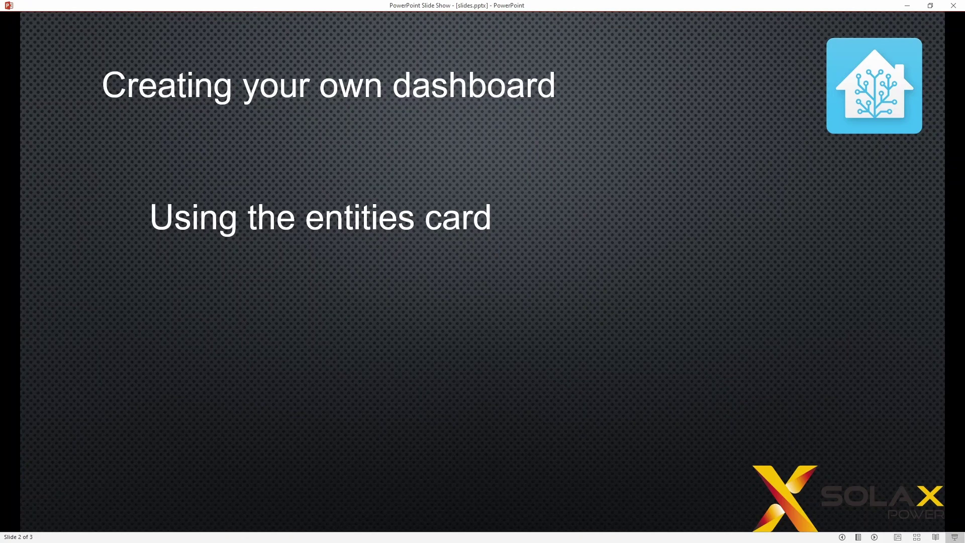
{"action": "key", "text": "Right"}
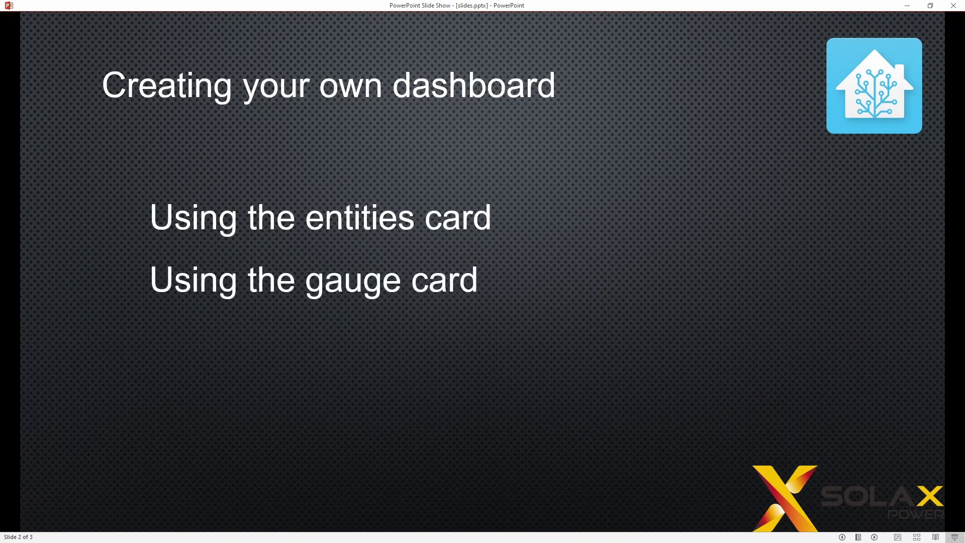
{"action": "key", "text": "alt+Tab"}
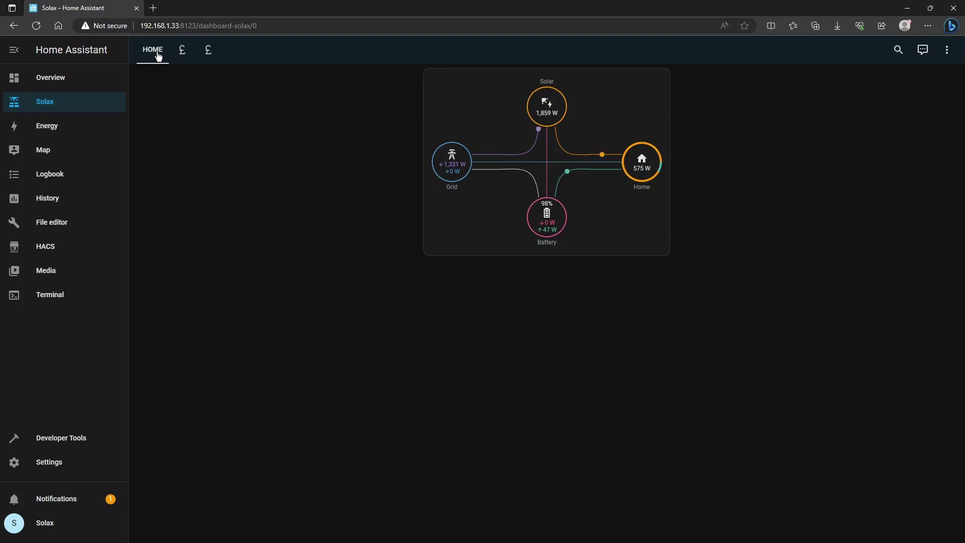
- Check the import and export £ rate views, return to Home, and switch the dashboard into edit mode
{"action": "left_click", "coordinate": [181, 54]}
{"action": "left_click", "coordinate": [205, 59]}
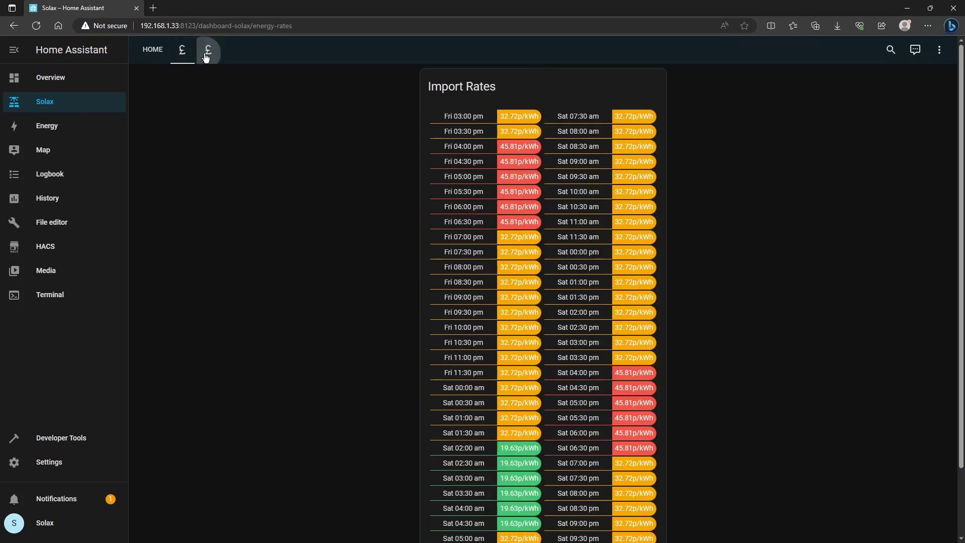
{"action": "left_click", "coordinate": [158, 56]}
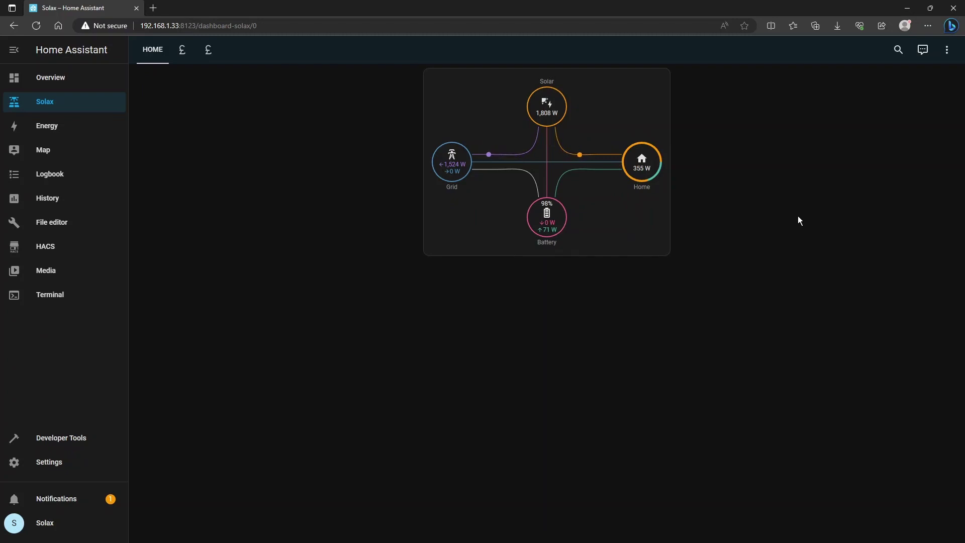
{"action": "left_click", "coordinate": [947, 49]}
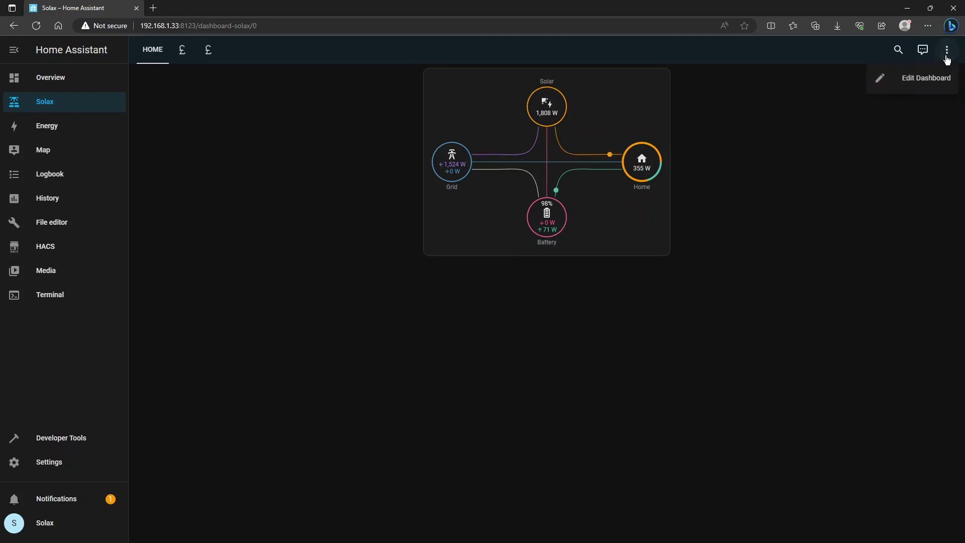
{"action": "left_click", "coordinate": [926, 80]}
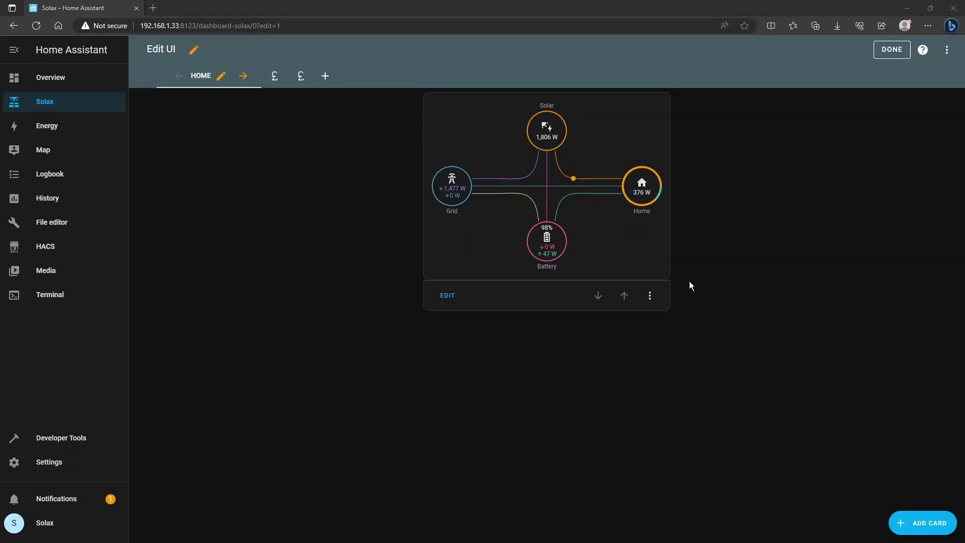
- Add a card to the Home view and filter the card picker by 'enti'
{"action": "left_click", "coordinate": [922, 523]}
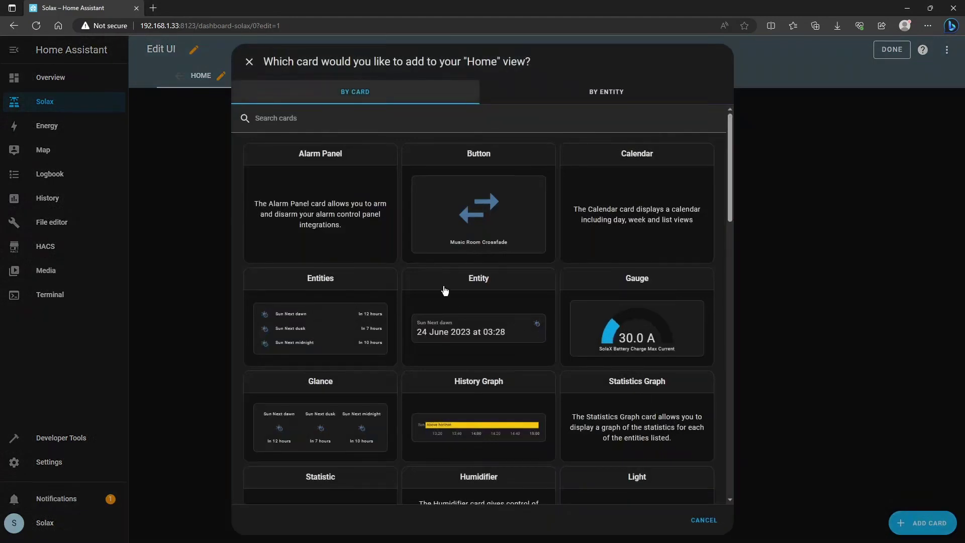
{"action": "left_click", "coordinate": [351, 123]}
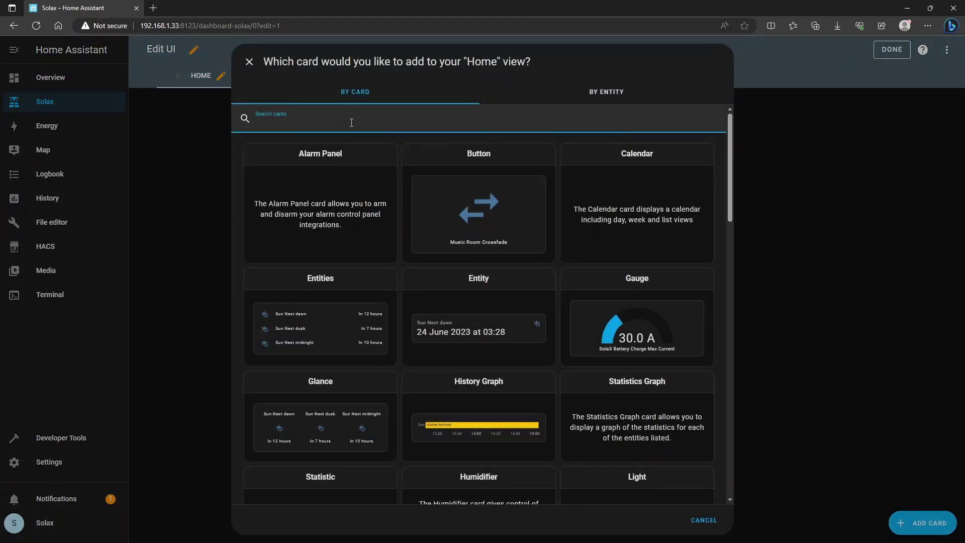
{"action": "type", "text": "enti"}
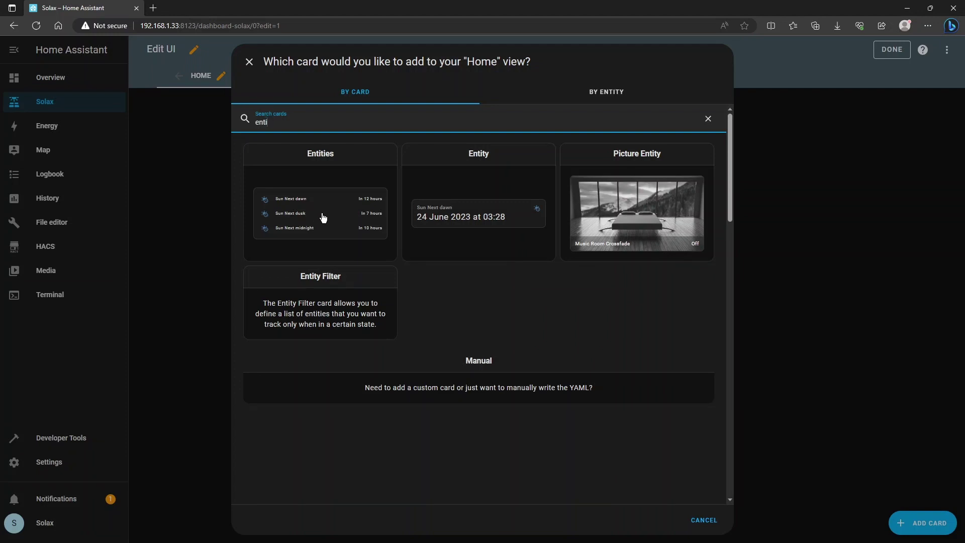
- Create an Entities card titled 'Battery Readings' with SolaX Battery Capacity in the first row
{"action": "left_click", "coordinate": [319, 212]}
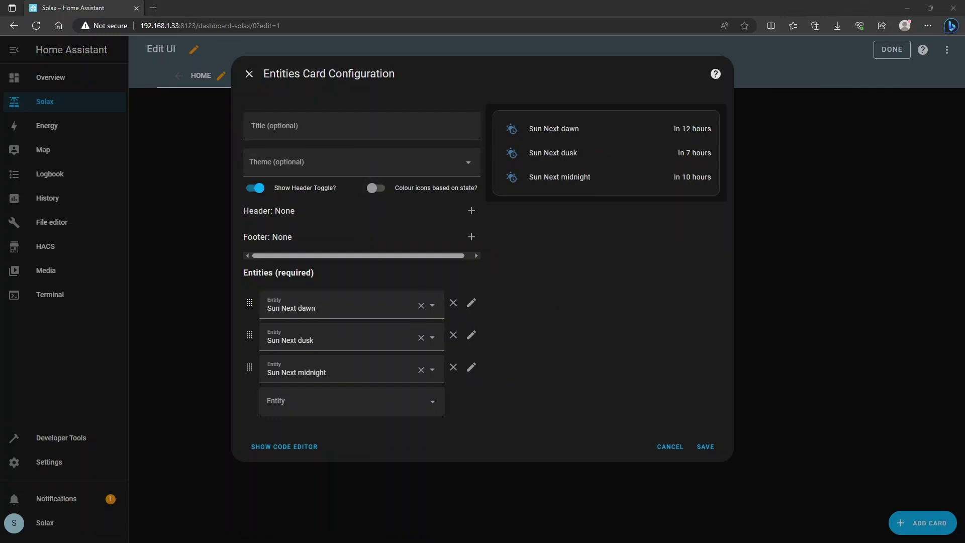
{"action": "left_click", "coordinate": [312, 126]}
{"action": "type", "text": "Batt"}
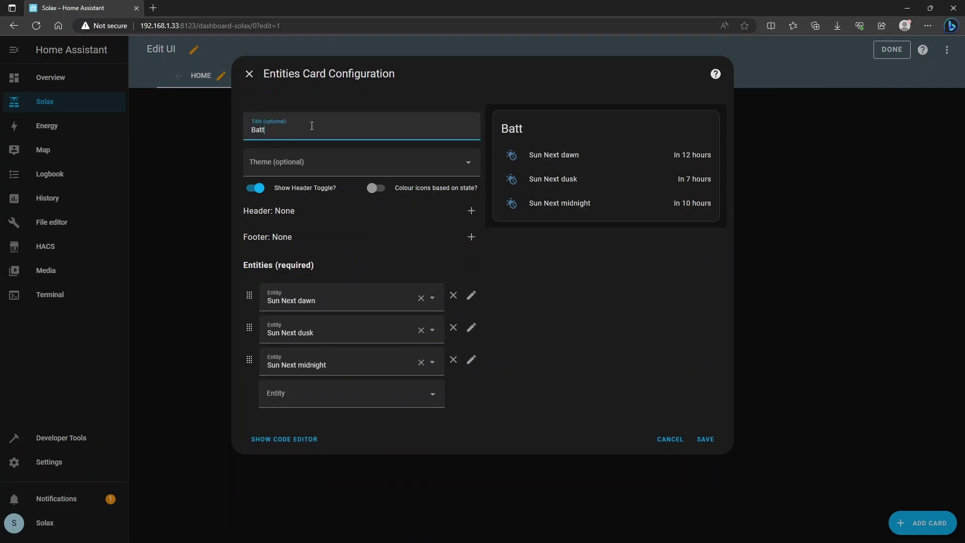
{"action": "type", "text": "ery Readings"}
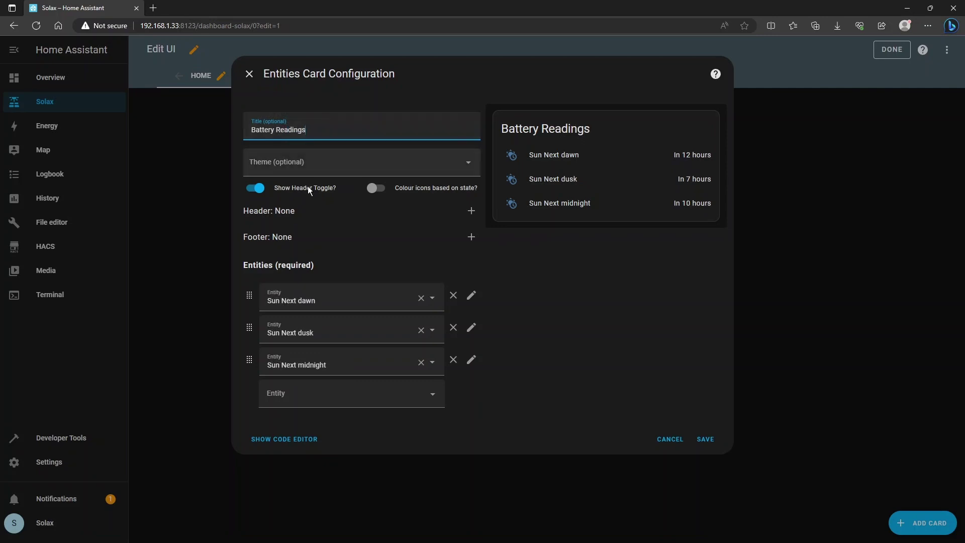
{"action": "left_click", "coordinate": [352, 300]}
{"action": "left_click_drag", "start_coordinate": [318, 300], "coordinate": [251, 299]}
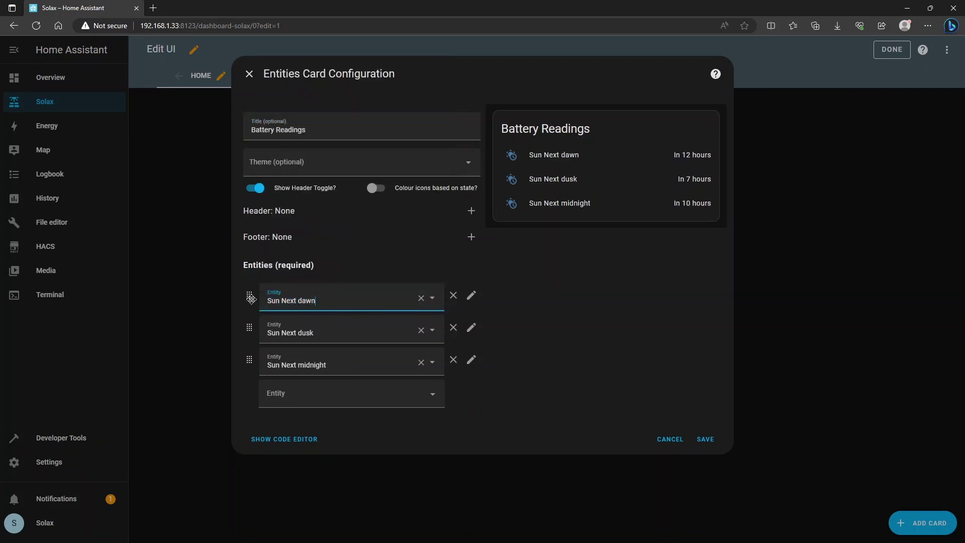
{"action": "key", "text": "BackSpace"}
{"action": "key", "text": "BackSpace"}
{"action": "key", "text": "BackSpace"}
{"action": "key", "text": "BackSpace"}
{"action": "key", "text": "BackSpace"}
{"action": "key", "text": "BackSpace"}
{"action": "key", "text": "BackSpace"}
{"action": "key", "text": "BackSpace"}
{"action": "key", "text": "BackSpace"}
{"action": "key", "text": "BackSpace"}
{"action": "key", "text": "BackSpace"}
{"action": "key", "text": "BackSpace"}
{"action": "key", "text": "BackSpace"}
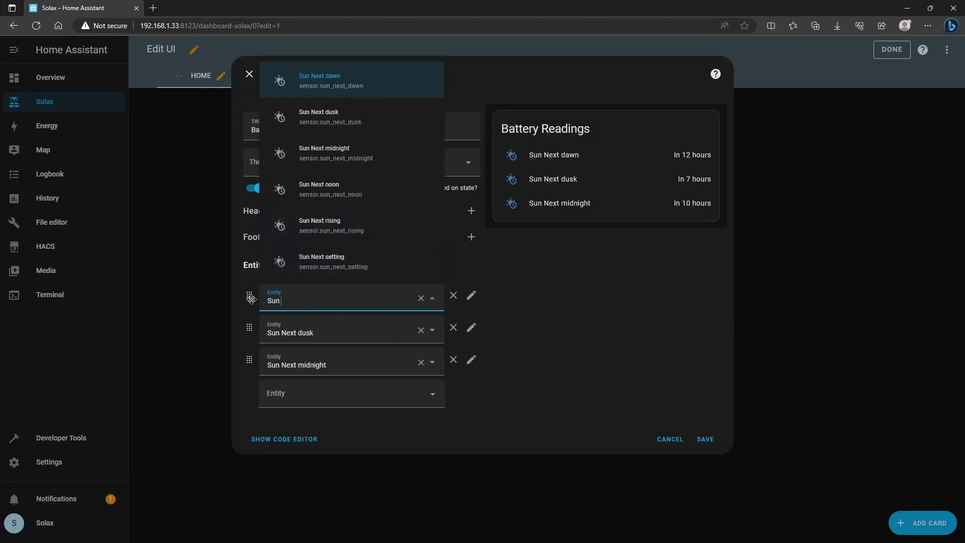
{"action": "type", "text": "solax"}
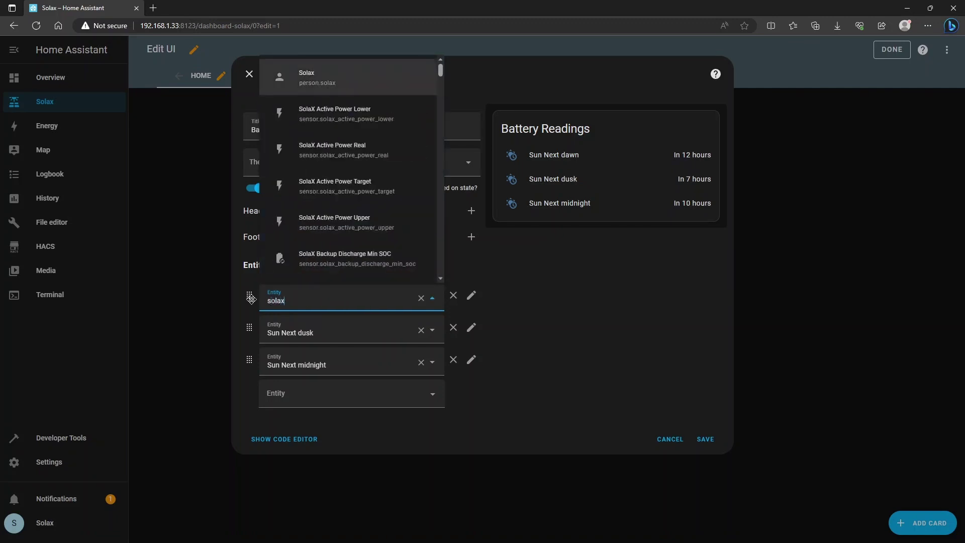
{"action": "type", "text": " bat"}
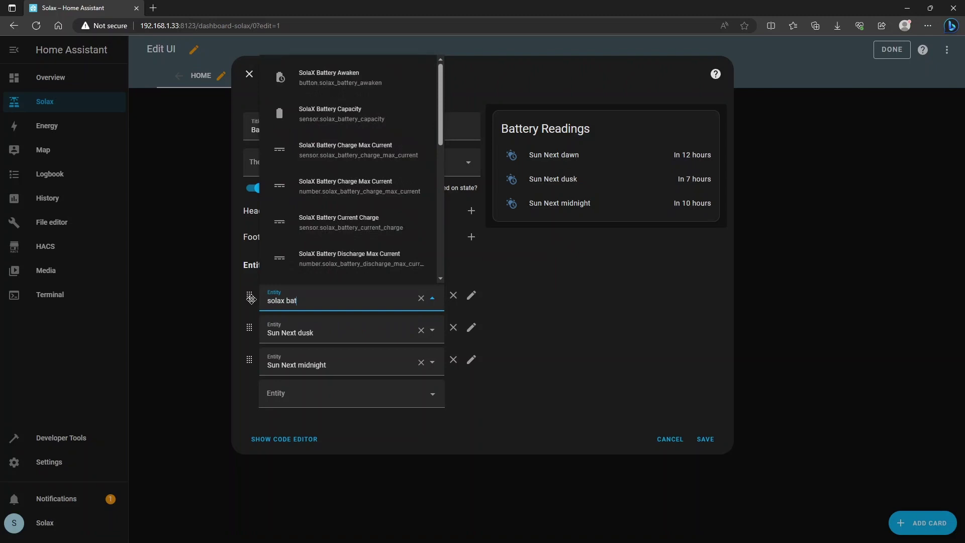
{"action": "left_click", "coordinate": [324, 120]}
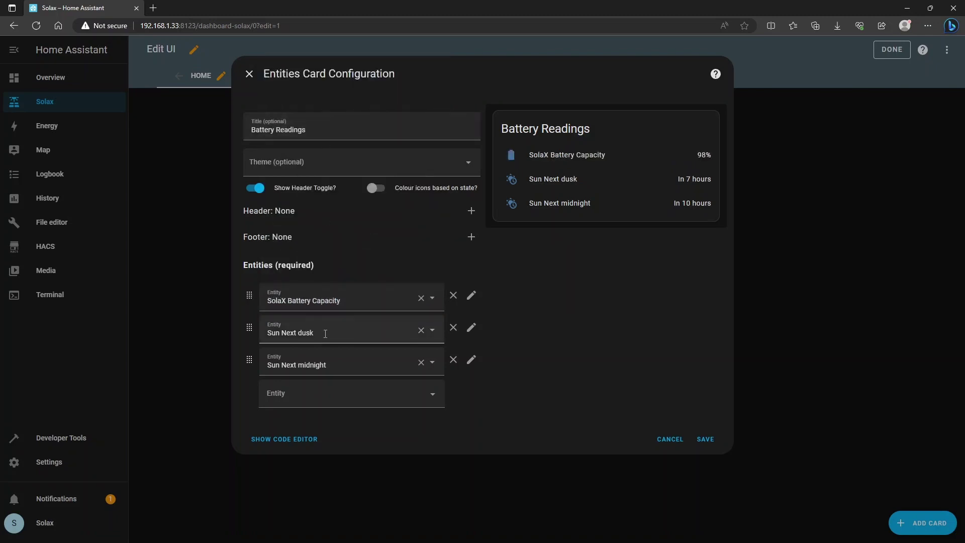
- Fill rows two to four with SolaX Battery Temperature, Battery Voltage Charge and Battery Current Charge
{"action": "left_click_drag", "start_coordinate": [325, 334], "coordinate": [263, 332]}
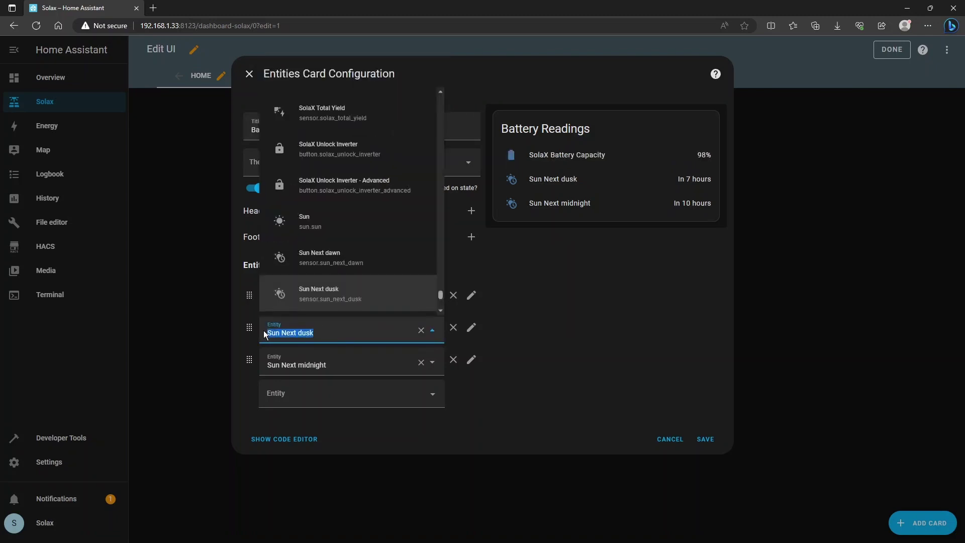
{"action": "type", "text": "battery temp"}
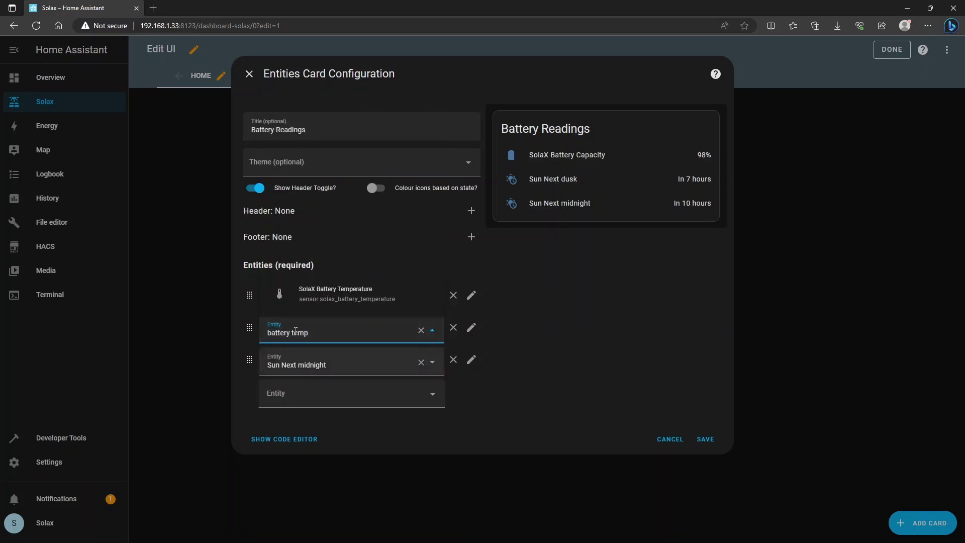
{"action": "left_click", "coordinate": [317, 305]}
{"action": "left_click_drag", "start_coordinate": [339, 363], "coordinate": [231, 366]}
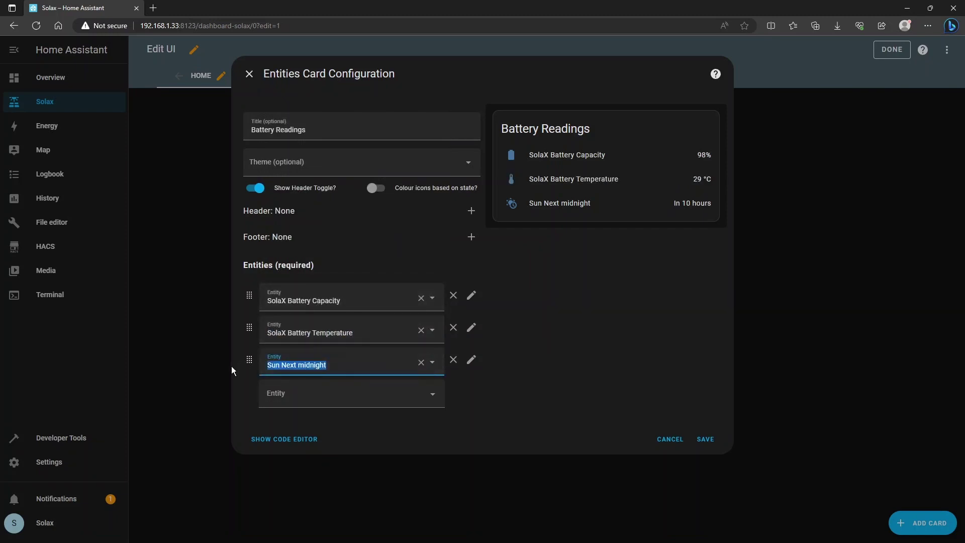
{"action": "type", "text": "battery vol"}
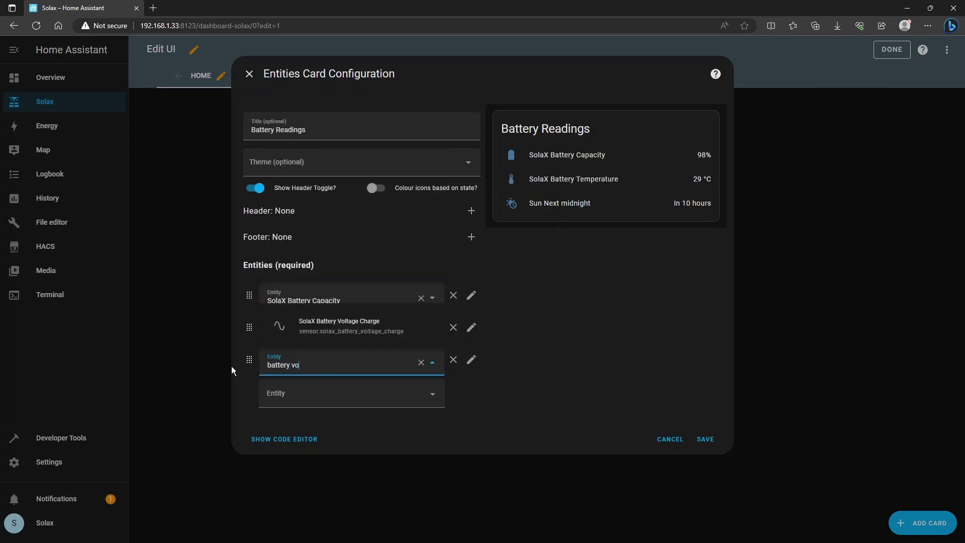
{"action": "left_click", "coordinate": [332, 340]}
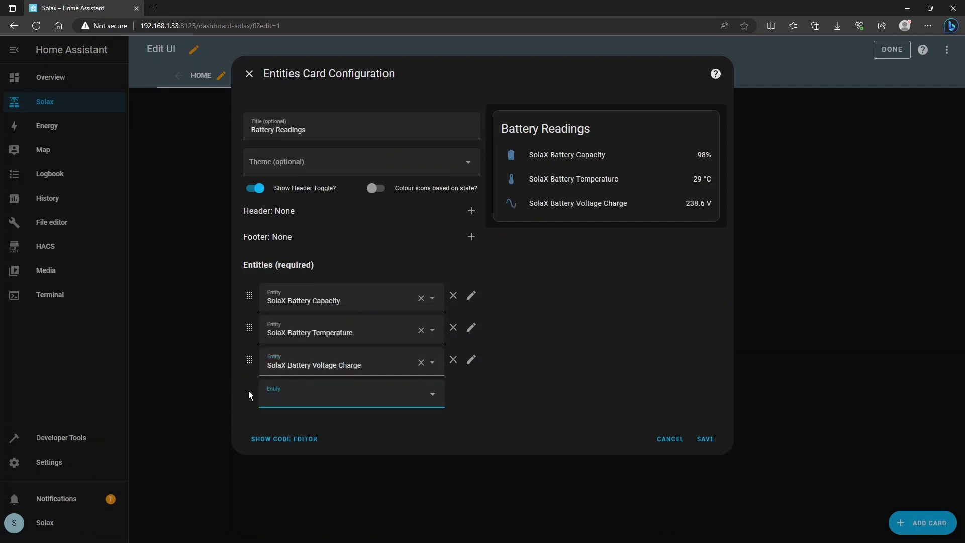
{"action": "type", "text": "battery curr"}
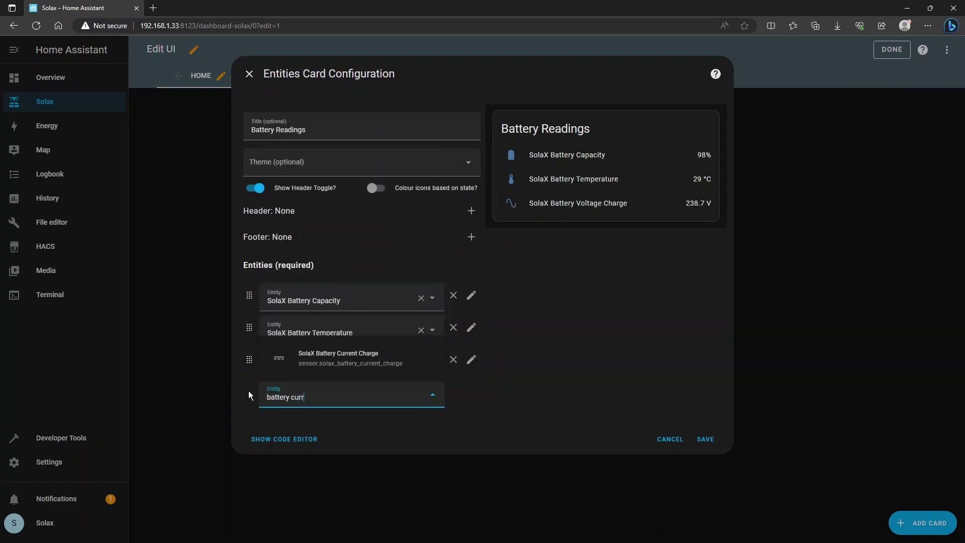
{"action": "left_click", "coordinate": [362, 372]}
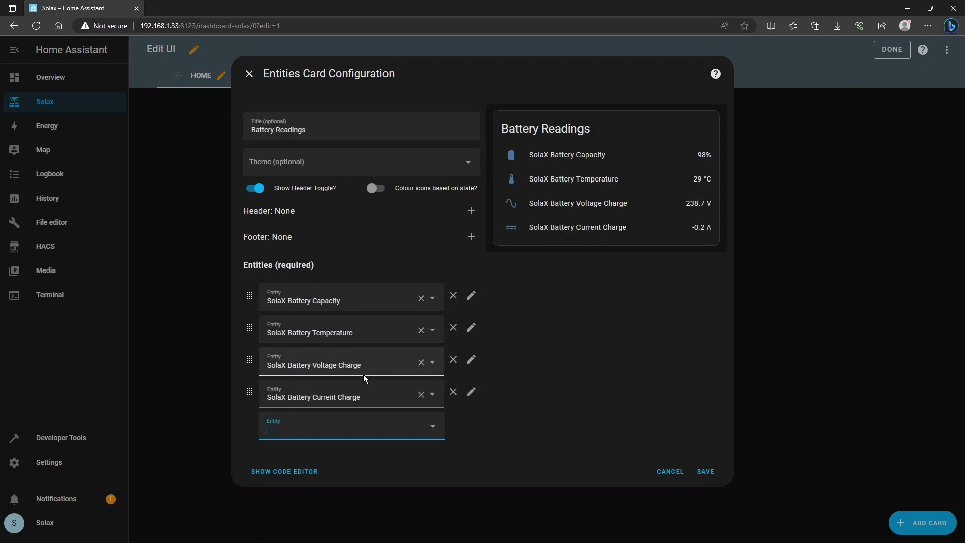
- Add SolaX Battery Power Charge as a fifth row, save the card, and finish editing
{"action": "left_click", "coordinate": [364, 426]}
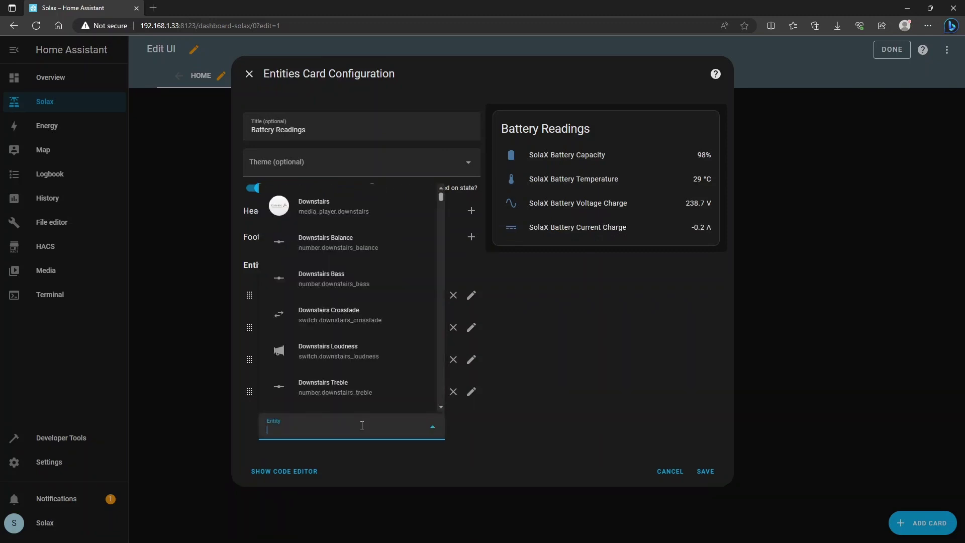
{"action": "type", "text": "battery power"}
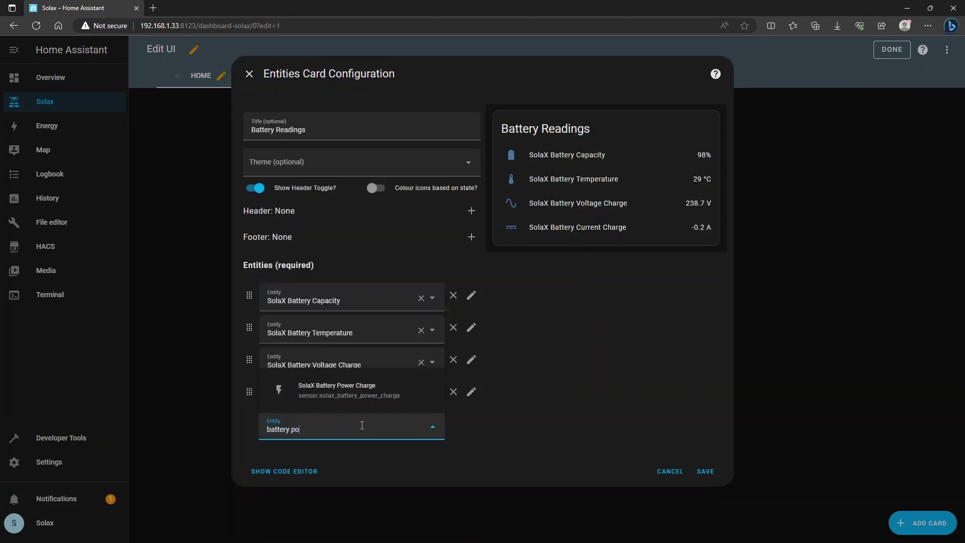
{"action": "left_click", "coordinate": [350, 395]}
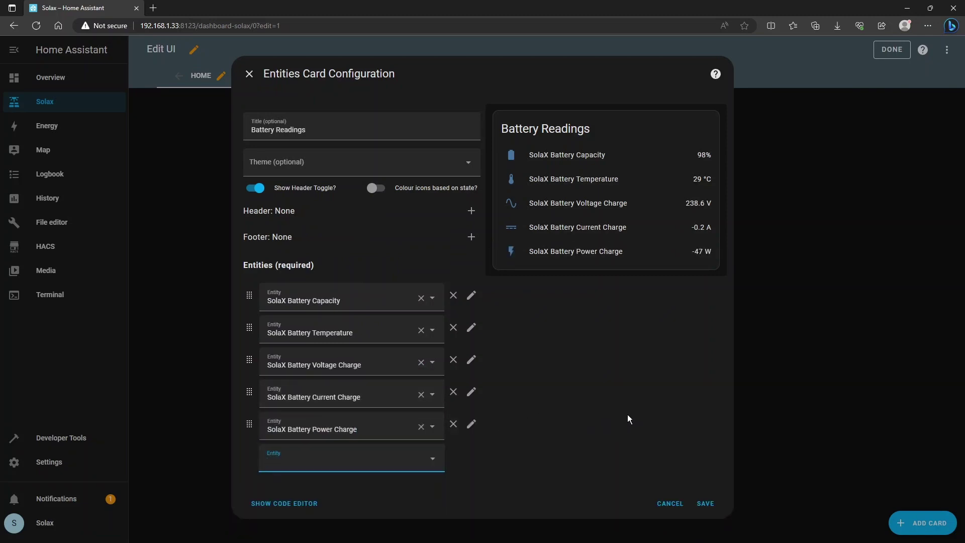
{"action": "left_click", "coordinate": [705, 501]}
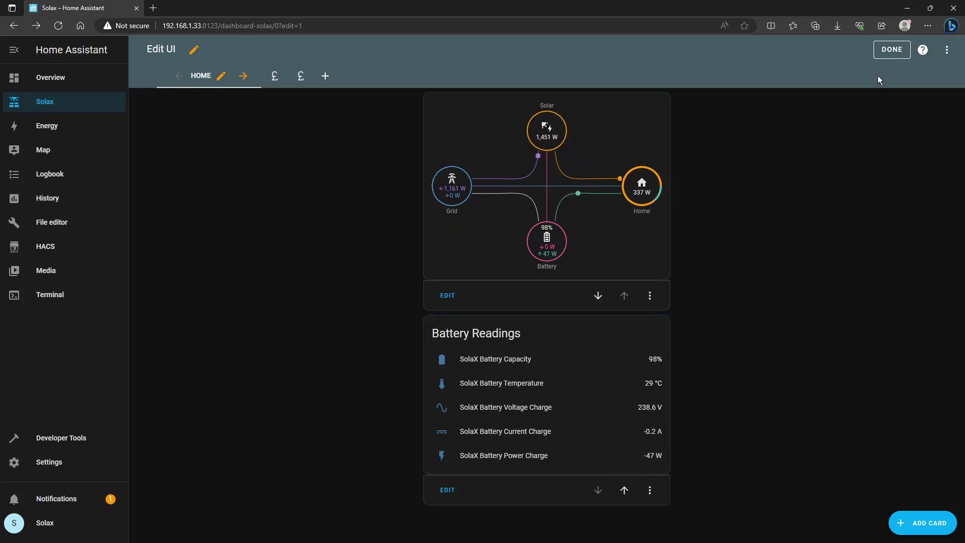
{"action": "left_click", "coordinate": [891, 48]}
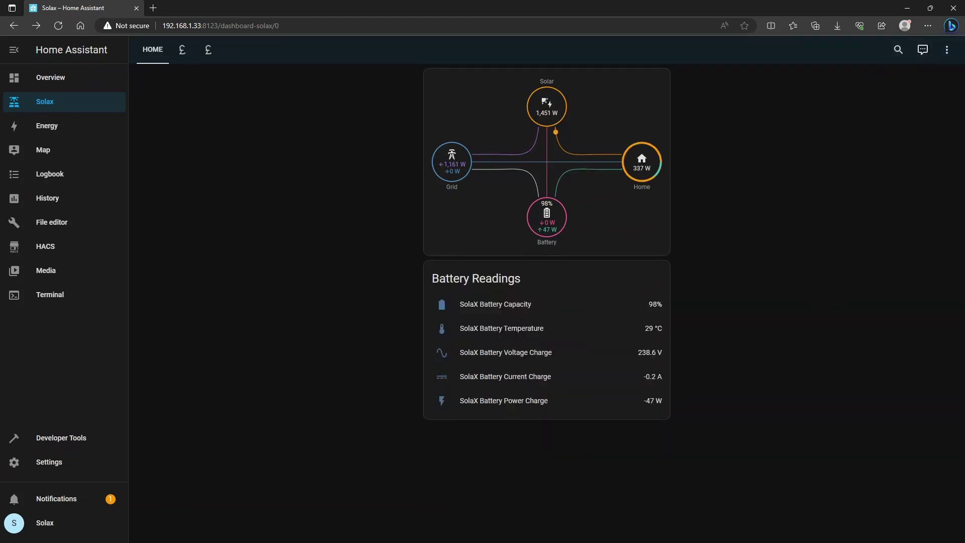
- Open the Battery Readings card's SolaX Battery Capacity row and name it 'SolaX Battery SOC'
{"action": "key", "text": "alt+Left"}
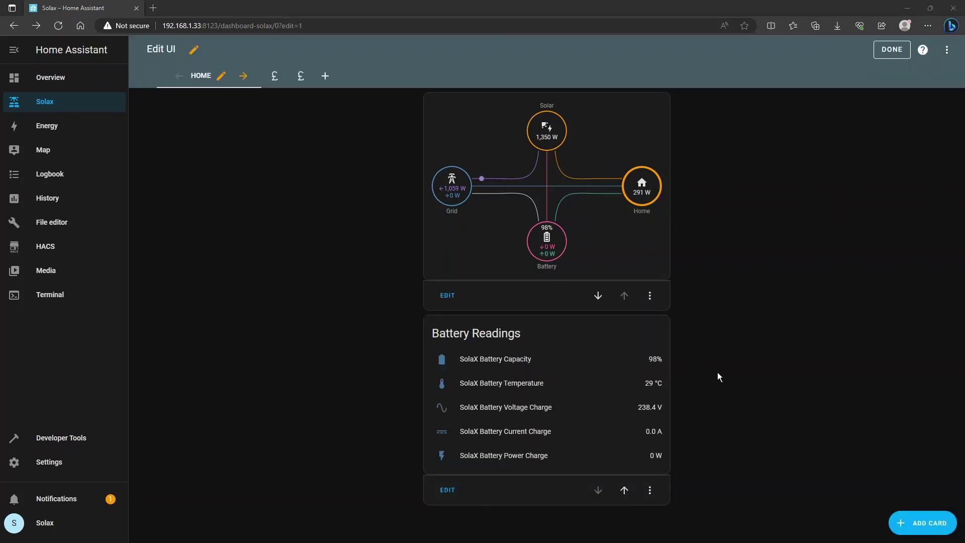
{"action": "left_click", "coordinate": [447, 490]}
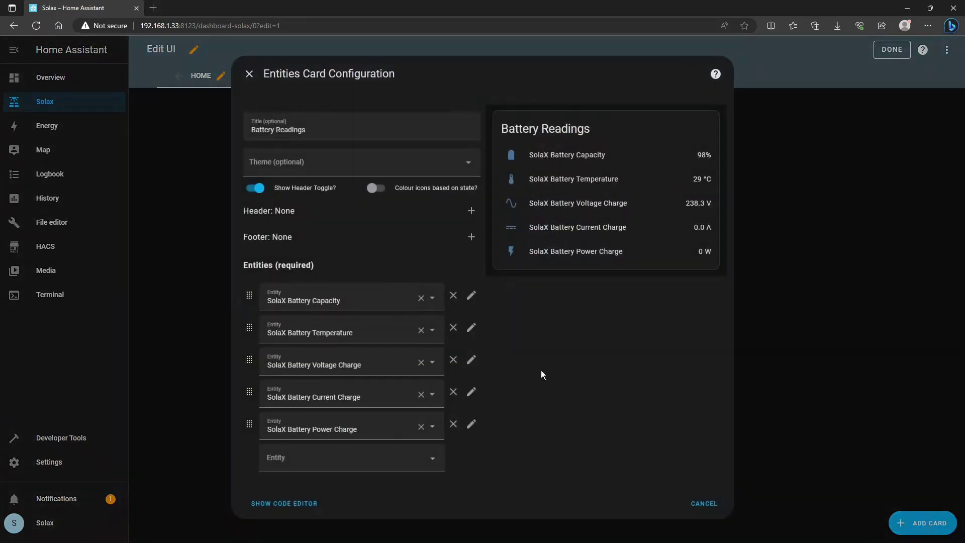
{"action": "left_click", "coordinate": [471, 296]}
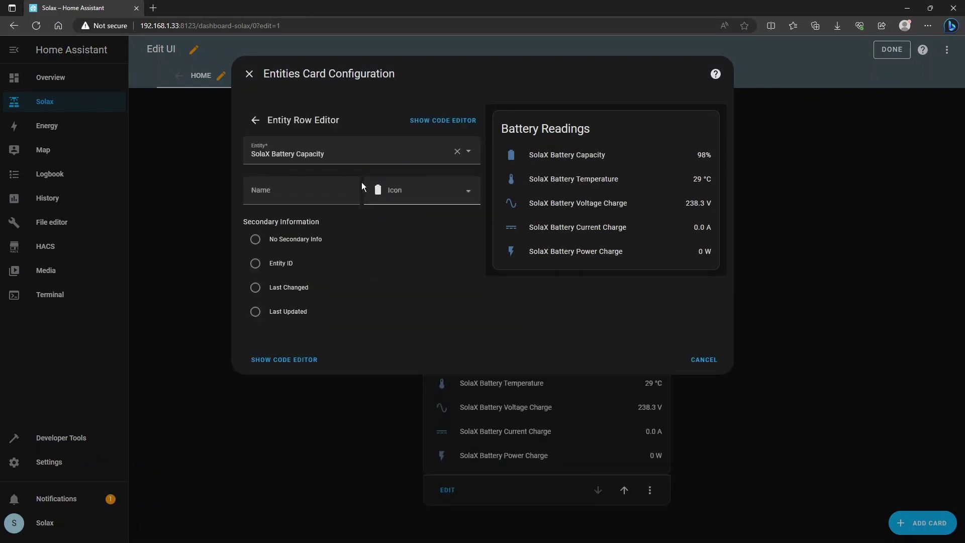
{"action": "left_click", "coordinate": [311, 193]}
{"action": "type", "text": "Sola"}
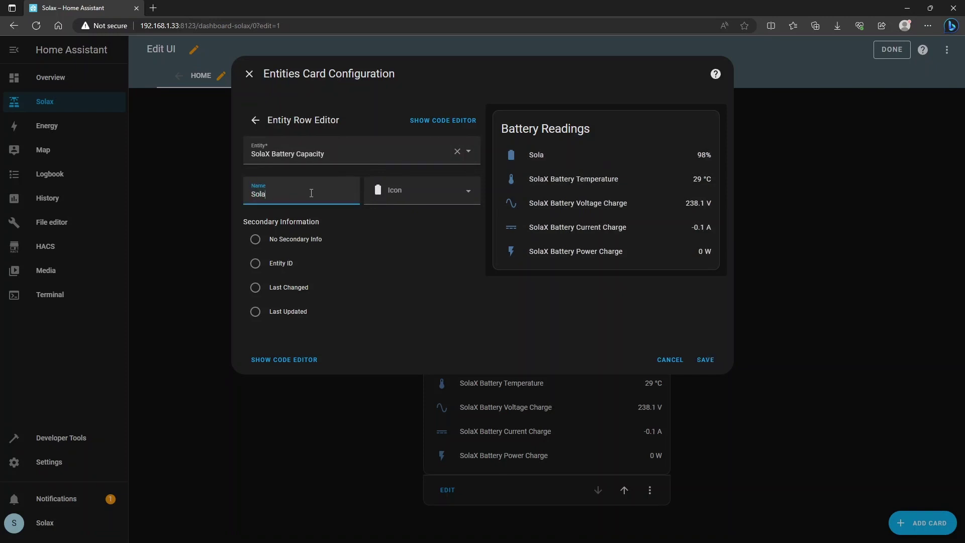
{"action": "type", "text": "X Battery SOC"}
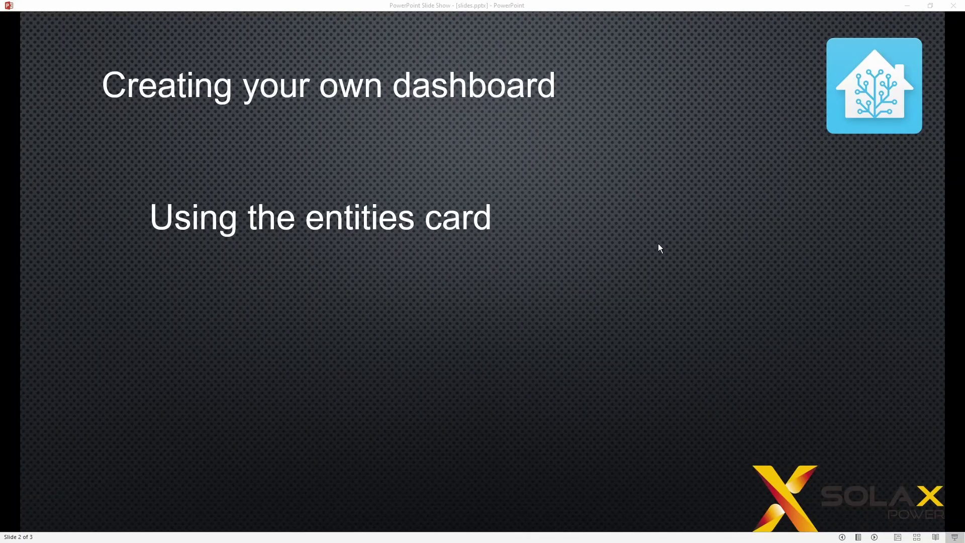
- Reveal the 'Using the gauge card' bullet on the dashboard slide
{"action": "left_click", "coordinate": [660, 247]}
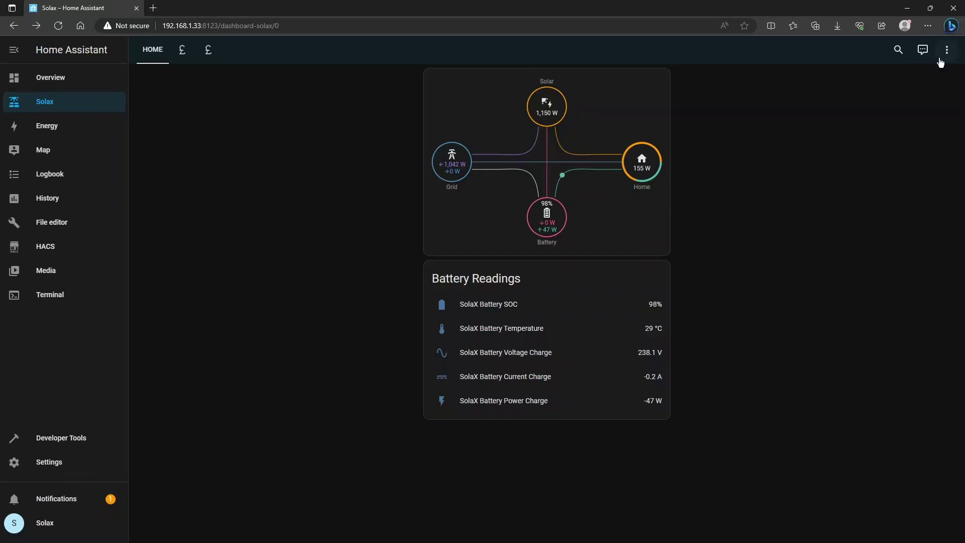
- Enter edit mode, add a card to Home, and choose the Gauge card via a 'ga' search
{"action": "left_click", "coordinate": [947, 54]}
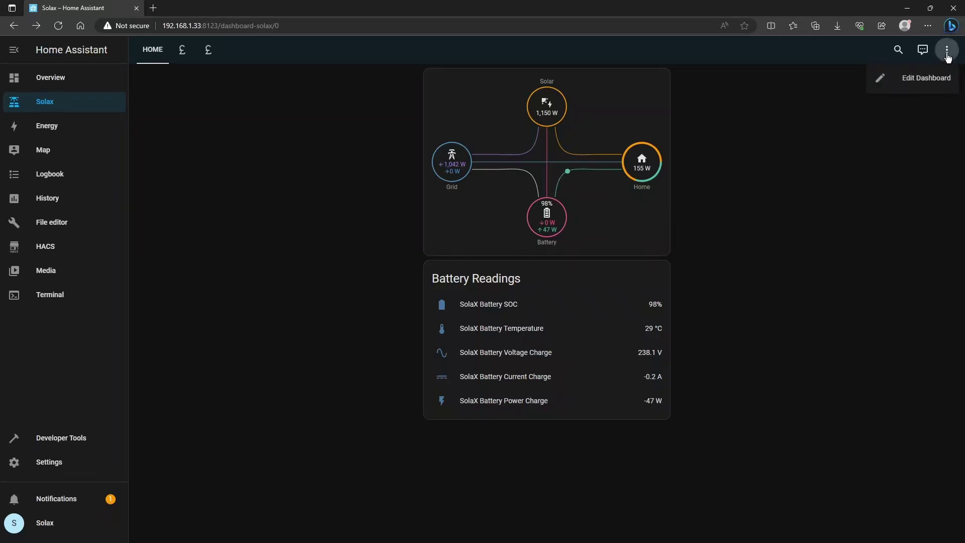
{"action": "left_click", "coordinate": [925, 85]}
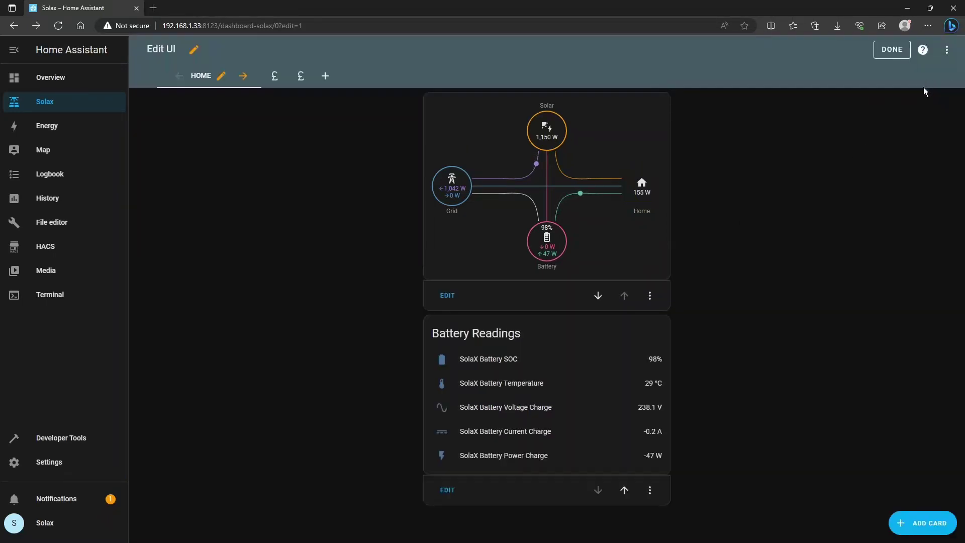
{"action": "left_click", "coordinate": [931, 523]}
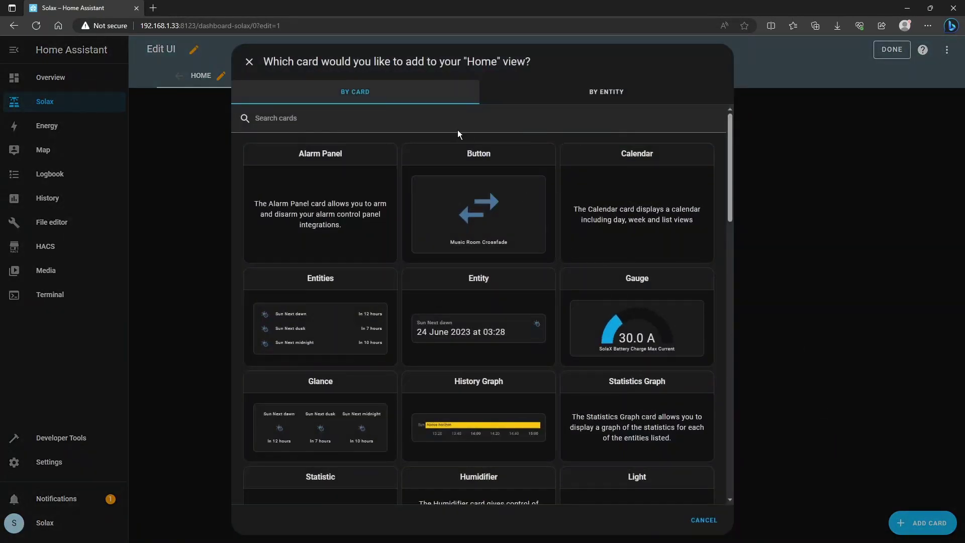
{"action": "left_click", "coordinate": [336, 121]}
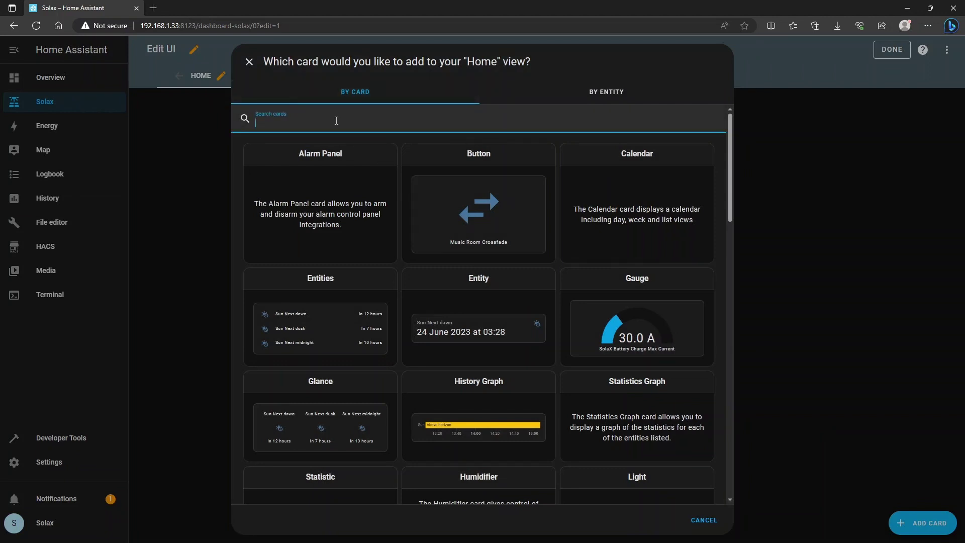
{"action": "type", "text": "ga"}
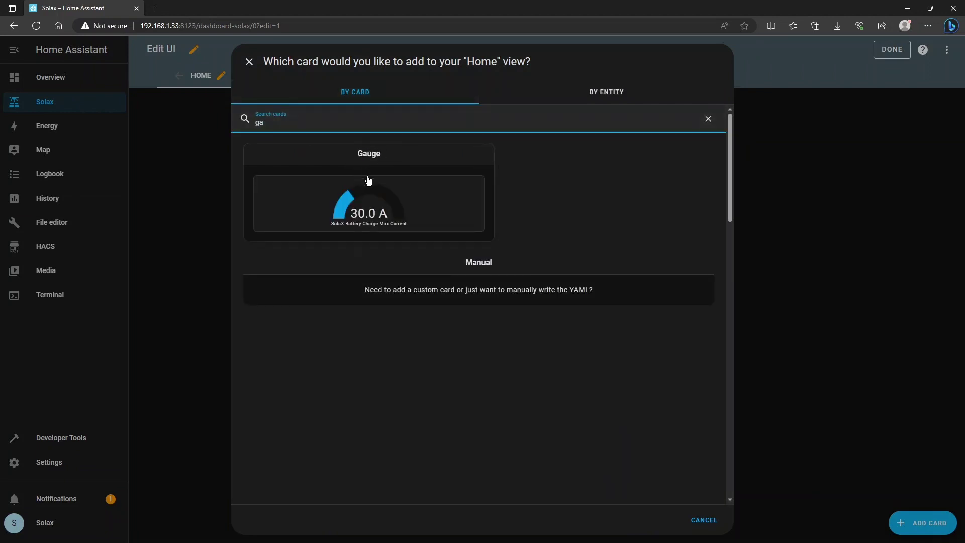
{"action": "left_click", "coordinate": [373, 204]}
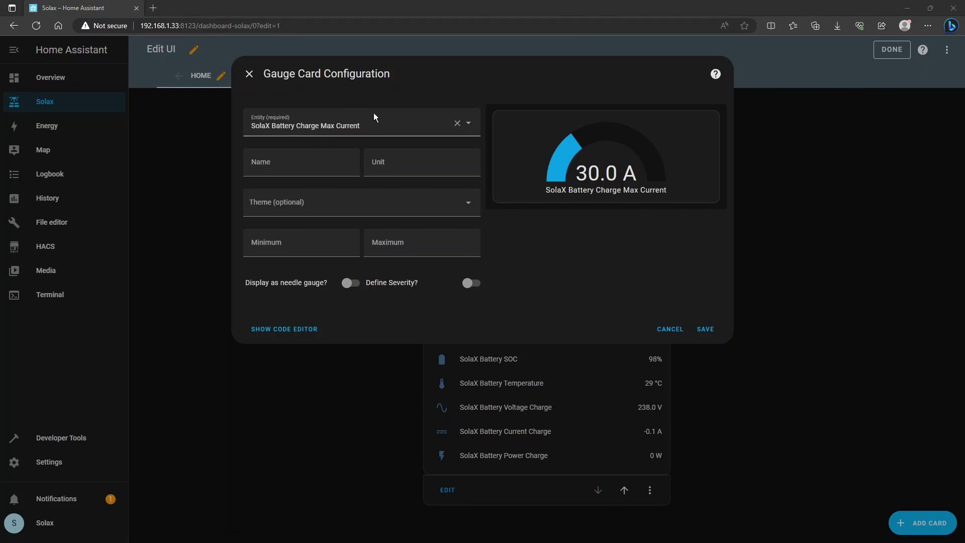
- Point the gauge at SolaX PV Power 1 and name it 'PV 1 Power'
{"action": "left_click_drag", "start_coordinate": [390, 123], "coordinate": [300, 125]}
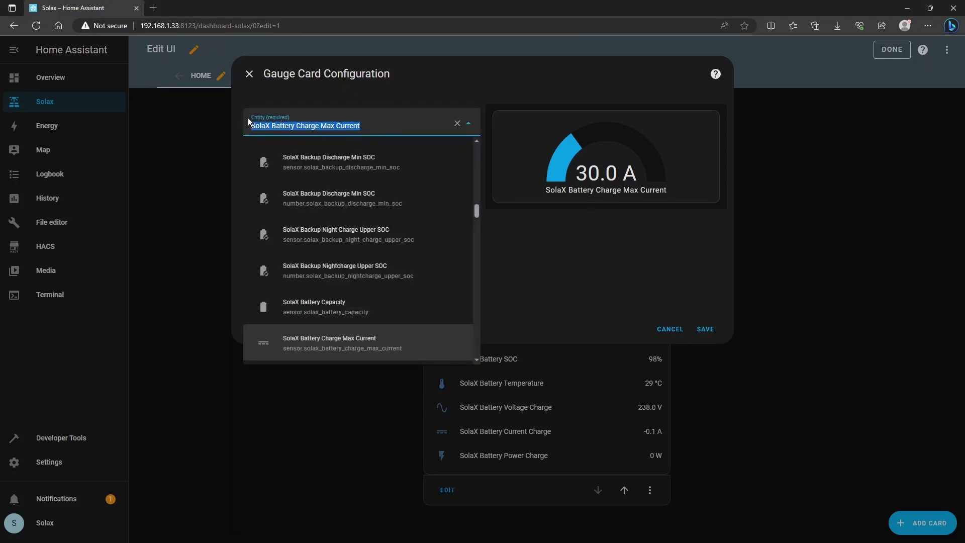
{"action": "type", "text": "pv"}
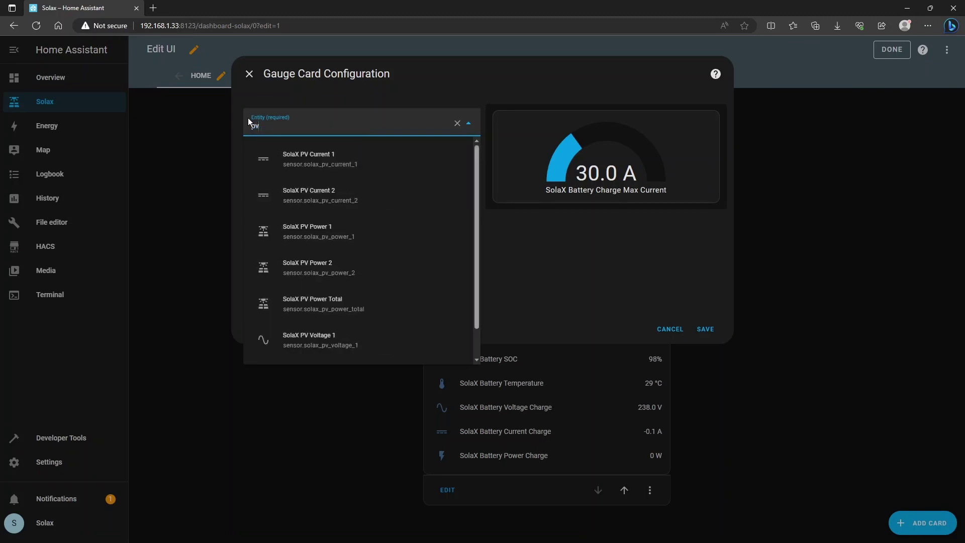
{"action": "left_click", "coordinate": [318, 231]}
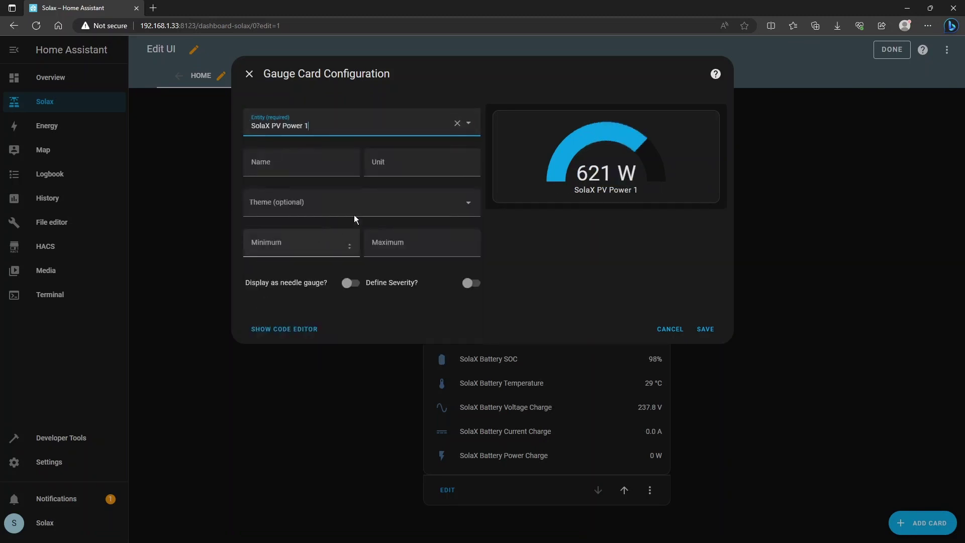
{"action": "left_click", "coordinate": [319, 168]}
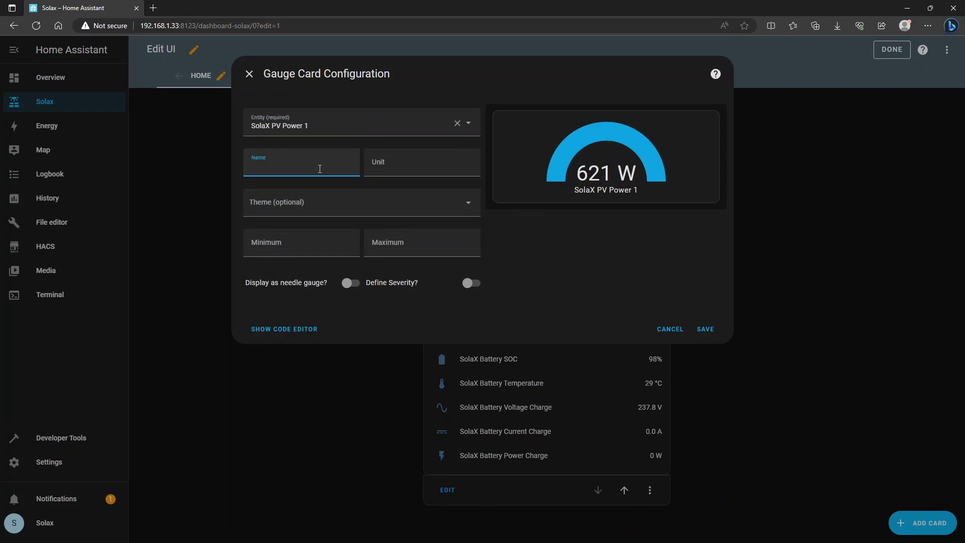
{"action": "type", "text": "PV 1 power"}
{"action": "key", "text": "BackSpace"}
{"action": "type", "text": "P"}
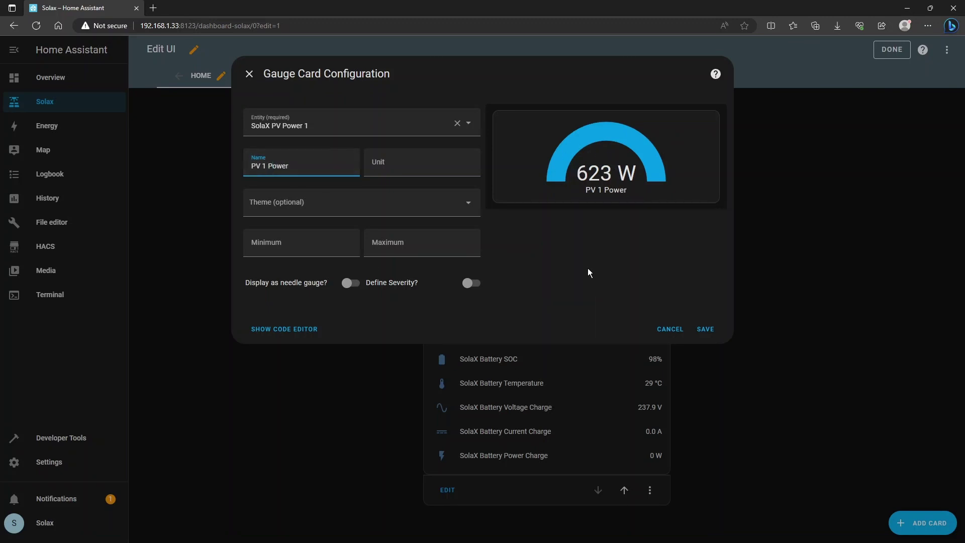
- Set the gauge unit to W, range 0 to 5000, and display it as a needle
{"action": "left_click", "coordinate": [410, 171]}
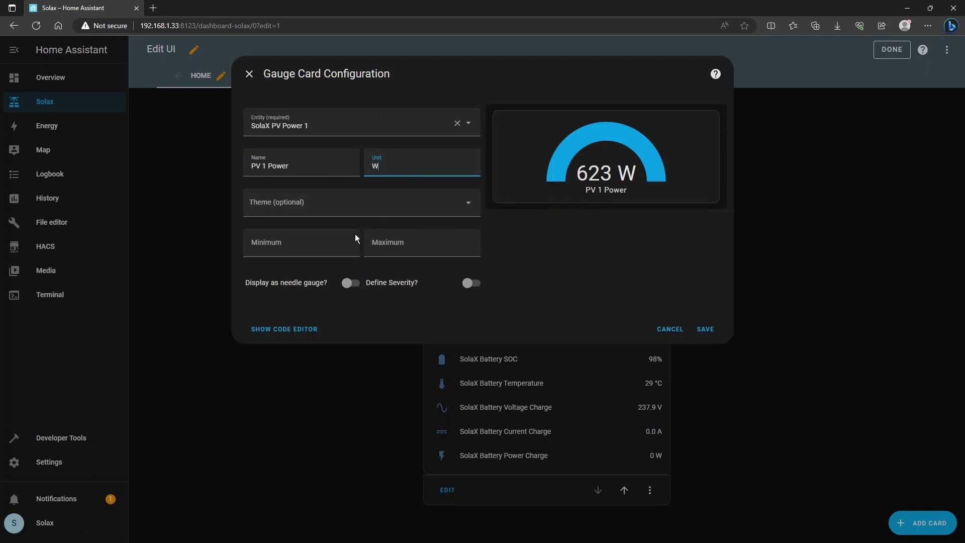
{"action": "left_click", "coordinate": [318, 246]}
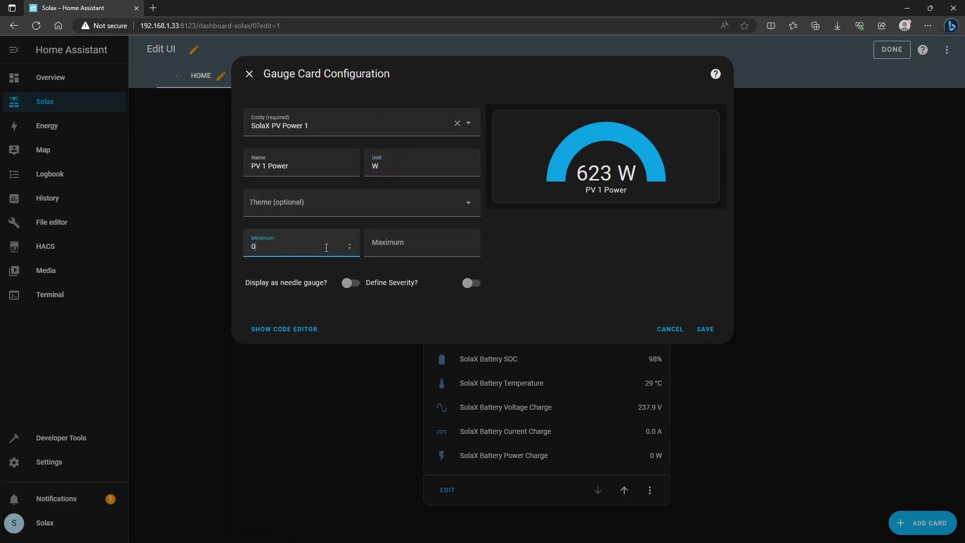
{"action": "left_click", "coordinate": [387, 245]}
{"action": "type", "text": "500"}
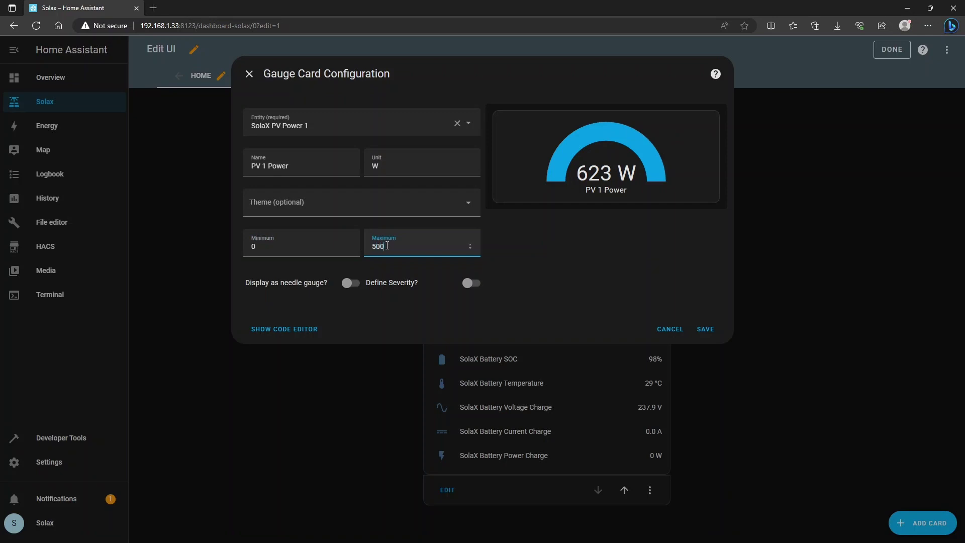
{"action": "type", "text": "0"}
{"action": "left_click", "coordinate": [575, 262]}
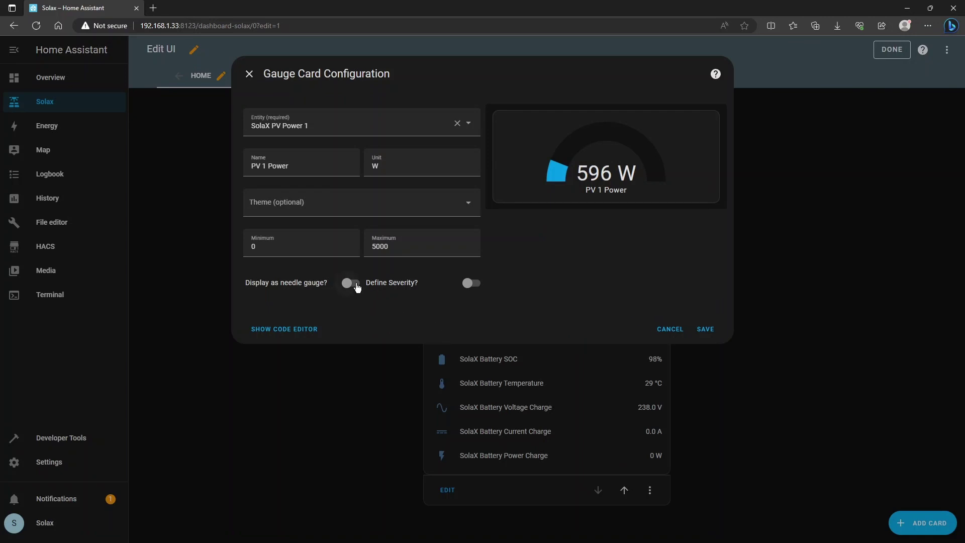
{"action": "left_click", "coordinate": [354, 284]}
- Keep the needle display on and enable severity colour ranges for the gauge
{"action": "left_click", "coordinate": [355, 284]}
{"action": "left_click", "coordinate": [354, 284]}
{"action": "left_click", "coordinate": [471, 283]}
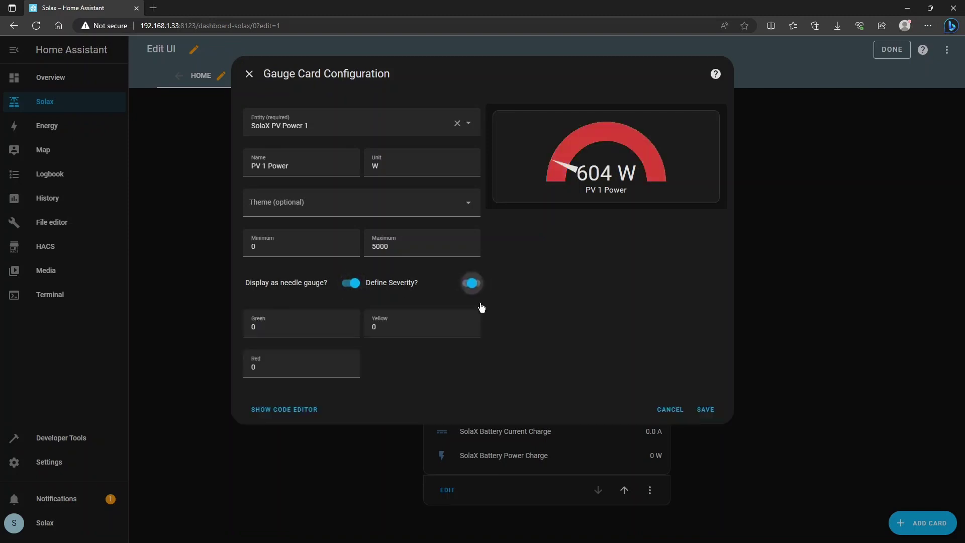
- Set severity thresholds Green 1000, Yellow 3000, Red 4000 and save the PV 1 Power gauge
{"action": "left_click", "coordinate": [301, 326]}
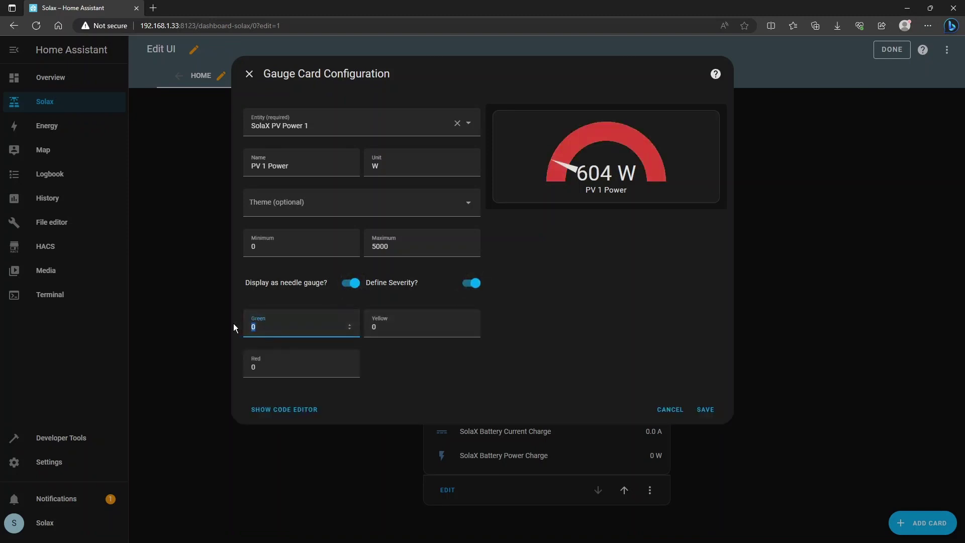
{"action": "type", "text": "1000"}
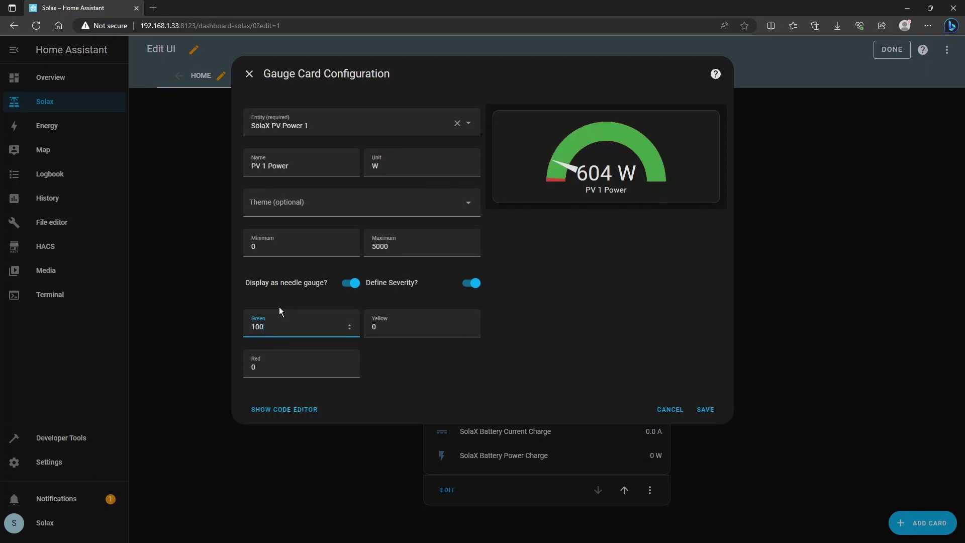
{"action": "key", "text": "Tab"}
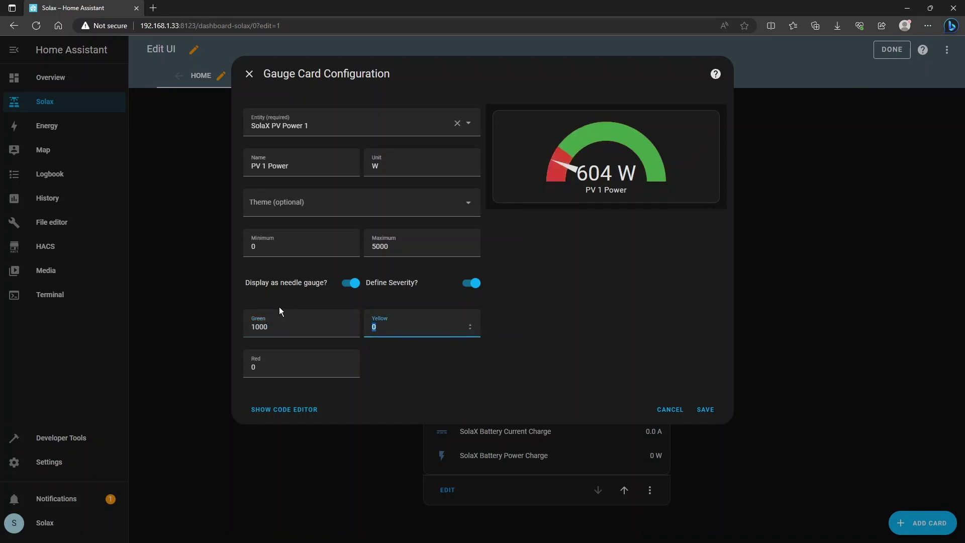
{"action": "type", "text": "3000"}
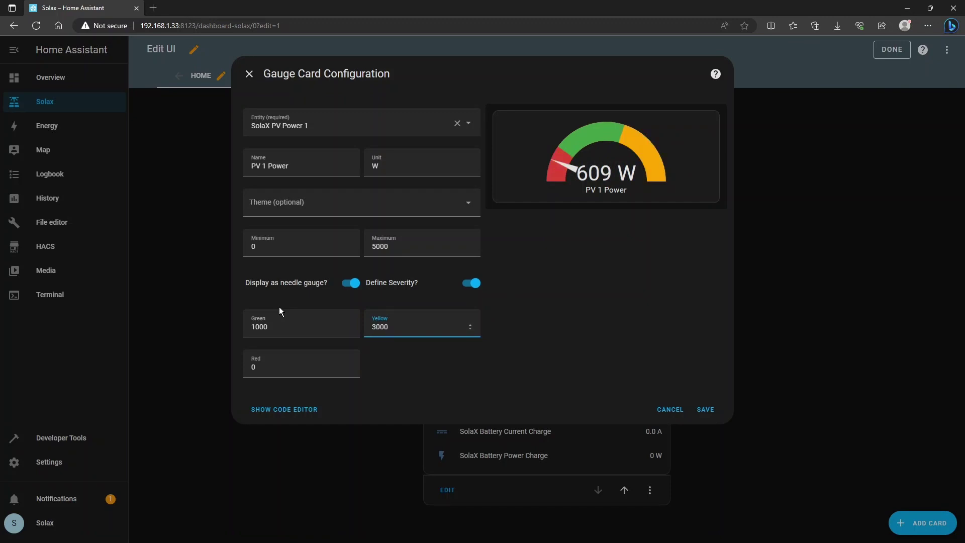
{"action": "key", "text": "Tab"}
{"action": "type", "text": "4000"}
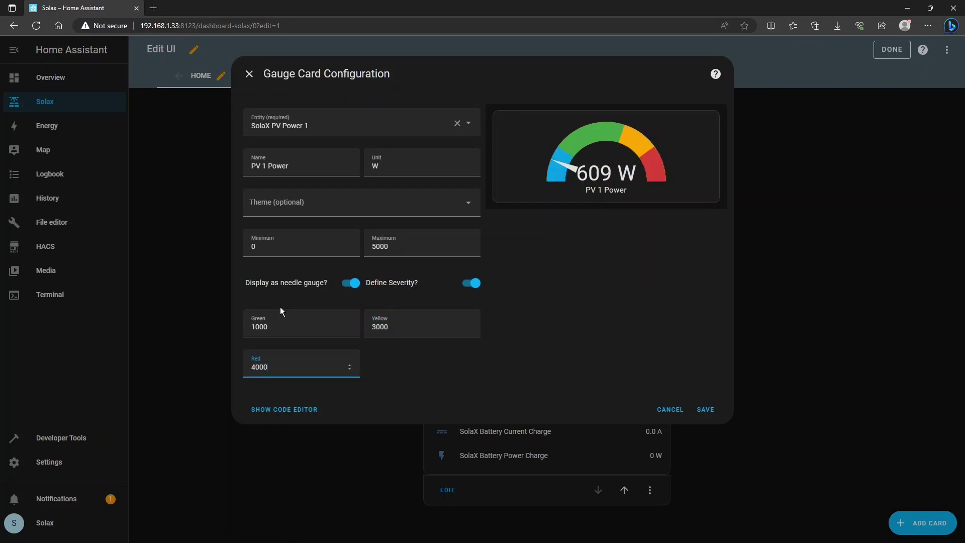
{"action": "left_click", "coordinate": [604, 312]}
{"action": "left_click", "coordinate": [705, 409]}
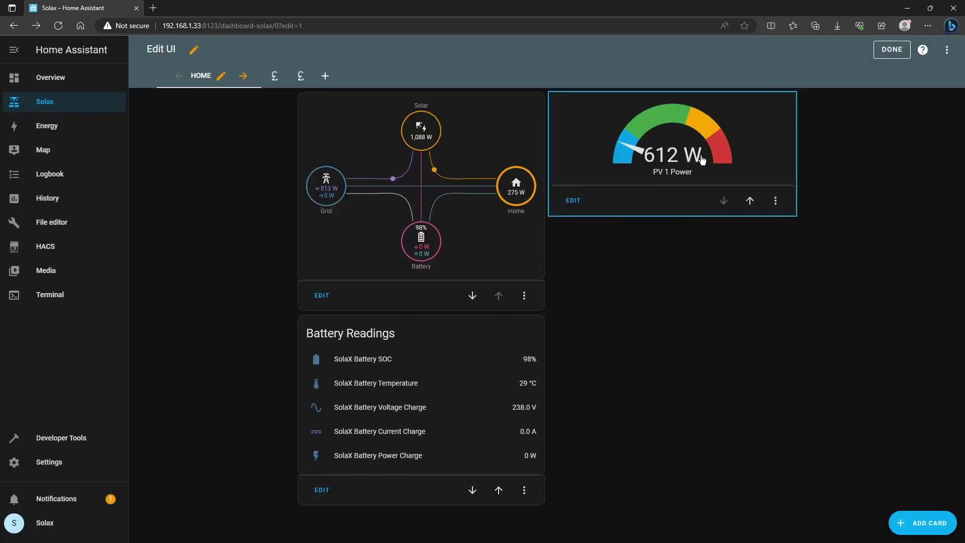
- Duplicate the PV 1 Power gauge and point the copy at the SolaX PV Power 2 sensor
{"action": "left_click", "coordinate": [775, 202]}
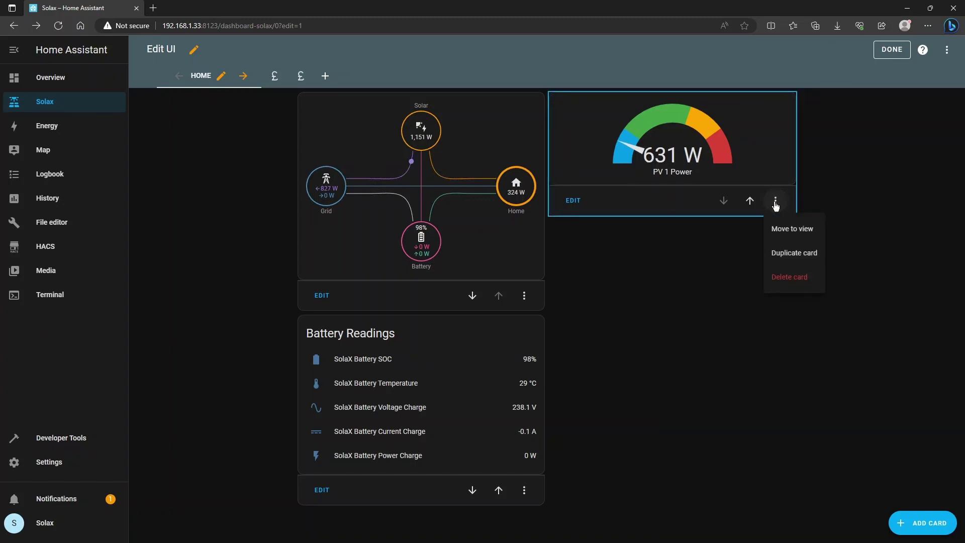
{"action": "left_click", "coordinate": [792, 252]}
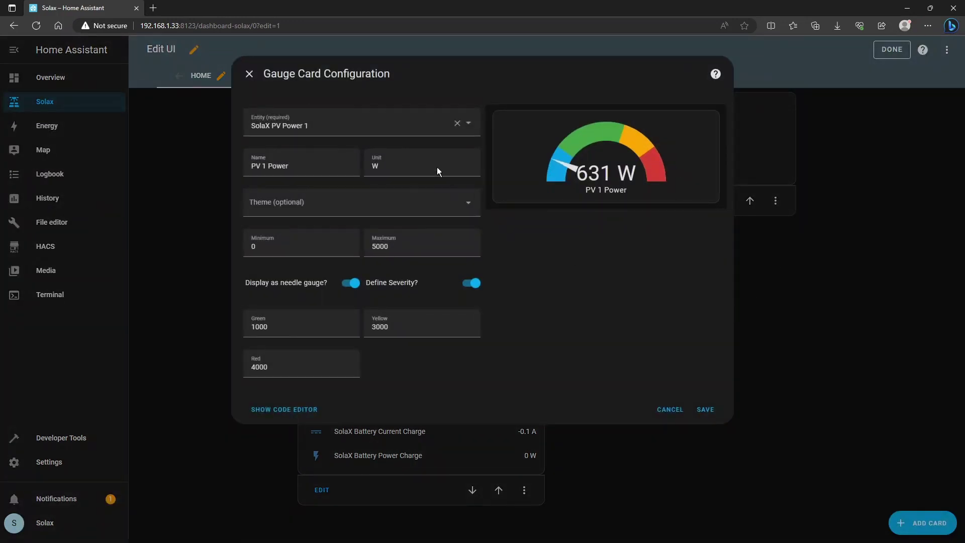
{"action": "left_click", "coordinate": [380, 130]}
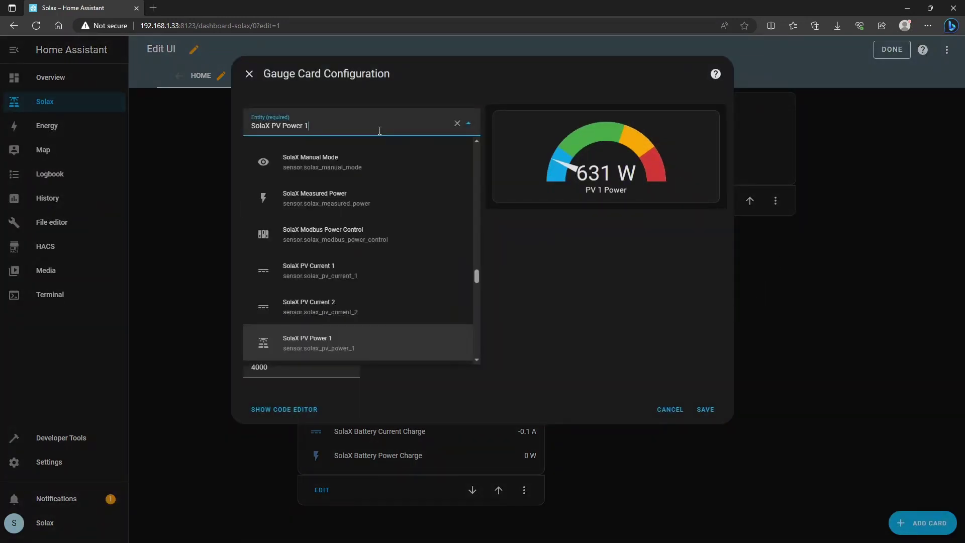
{"action": "key", "text": "BackSpace"}
{"action": "type", "text": "2"}
{"action": "left_click", "coordinate": [347, 155]}
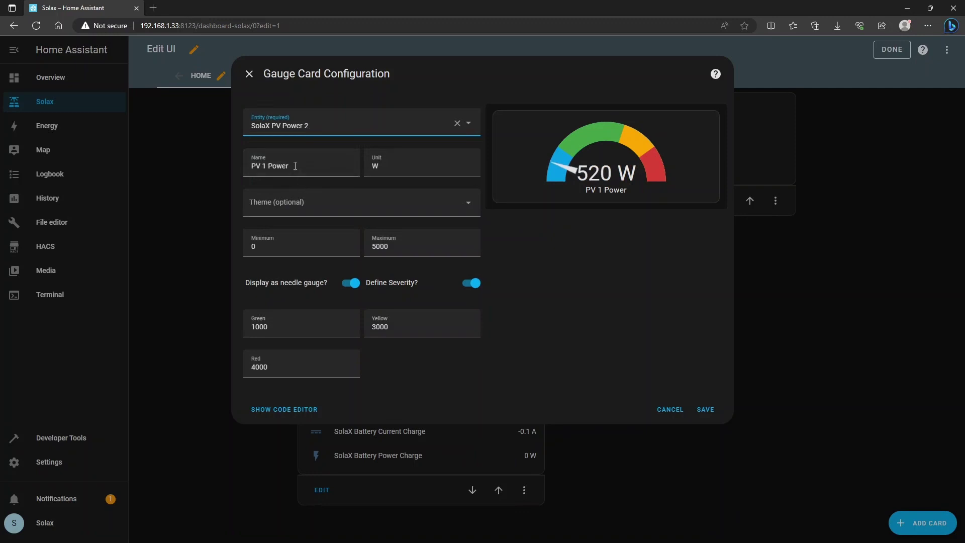
- Rename the copied gauge to 'PV 2 Power' and save it
{"action": "left_click", "coordinate": [272, 159]}
{"action": "key", "text": "BackSpace"}
{"action": "type", "text": "2"}
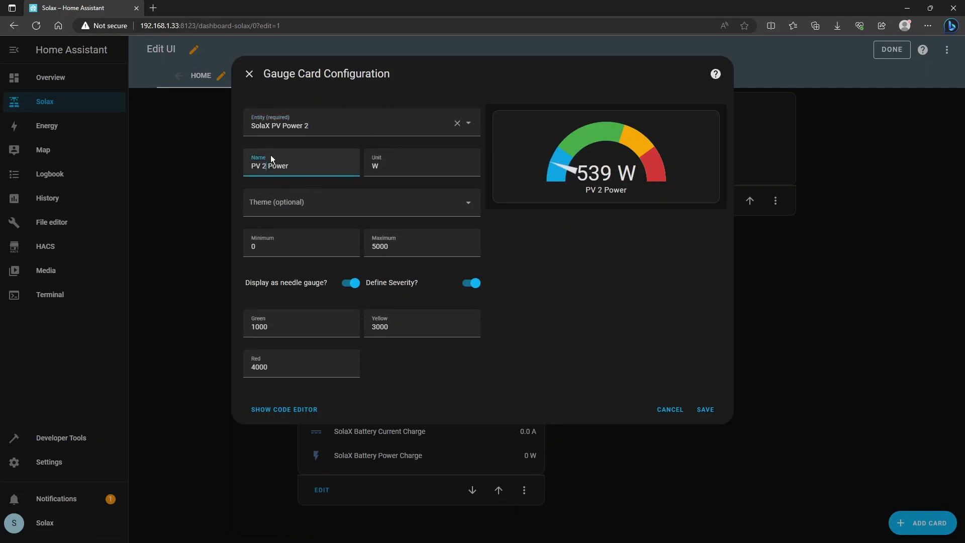
{"action": "left_click", "coordinate": [703, 408]}
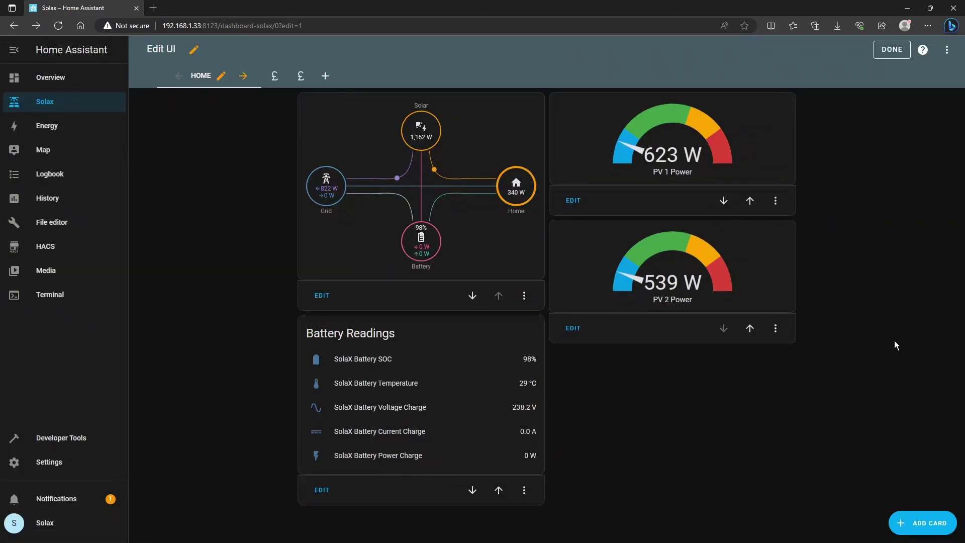
{"action": "left_click", "coordinate": [892, 49]}
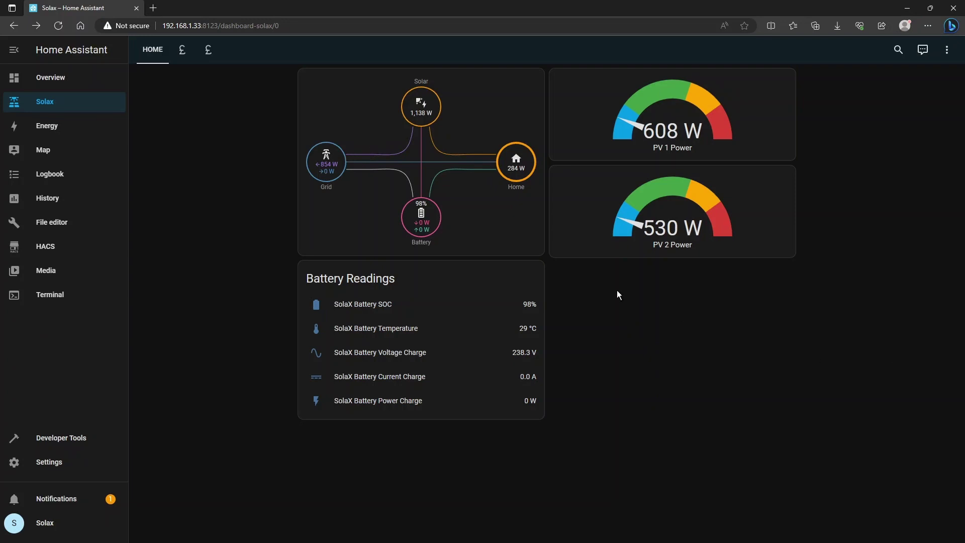
{"action": "left_click", "coordinate": [946, 51]}
- Add a dashboard view titled 'Guages' with the mdi:language-css3 icon and save it
{"action": "left_click", "coordinate": [925, 75]}
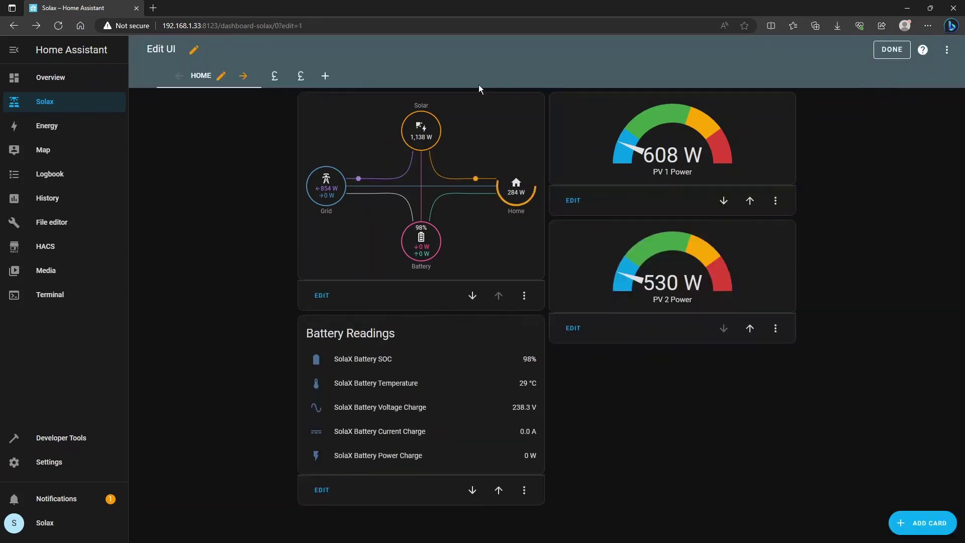
{"action": "left_click", "coordinate": [325, 76]}
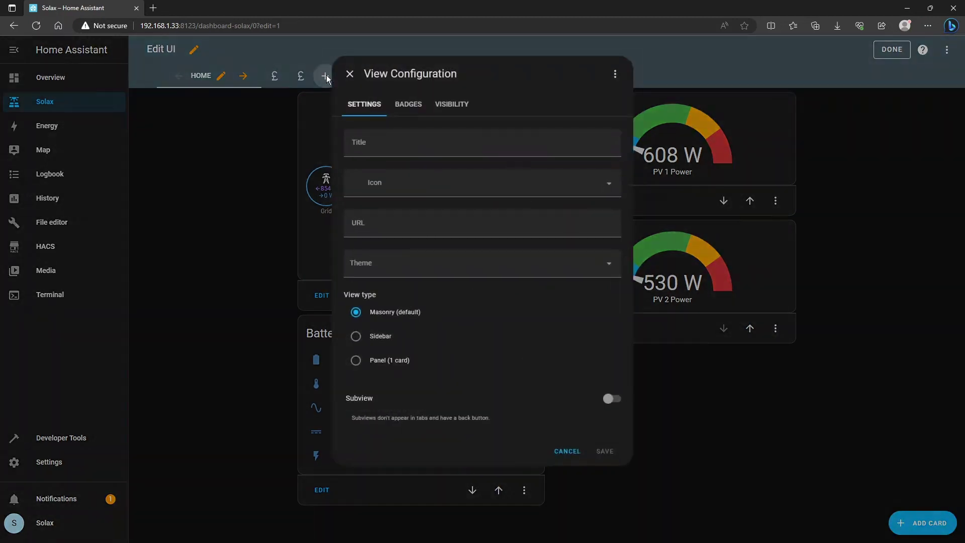
{"action": "left_click", "coordinate": [381, 142]}
{"action": "type", "text": "Guages"}
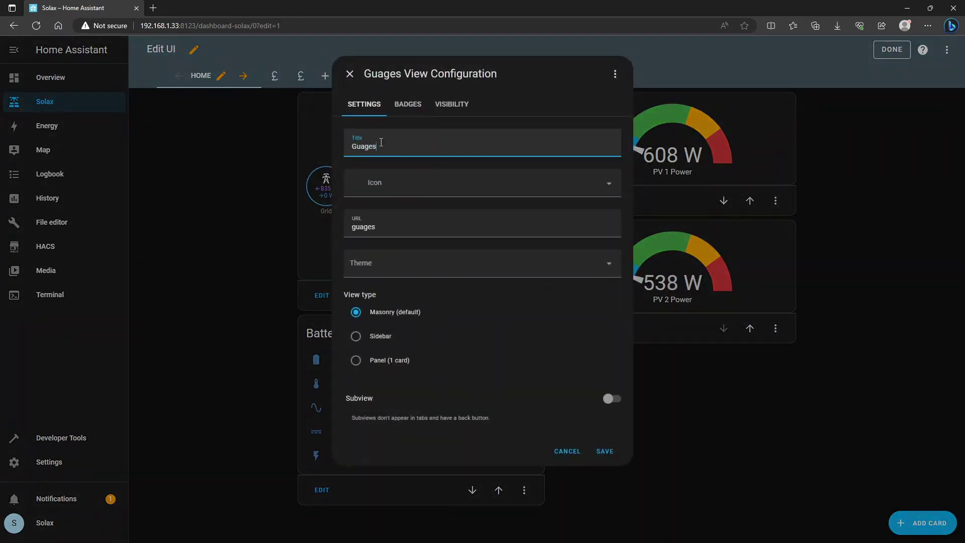
{"action": "left_click", "coordinate": [444, 186]}
{"action": "type", "text": "gua"}
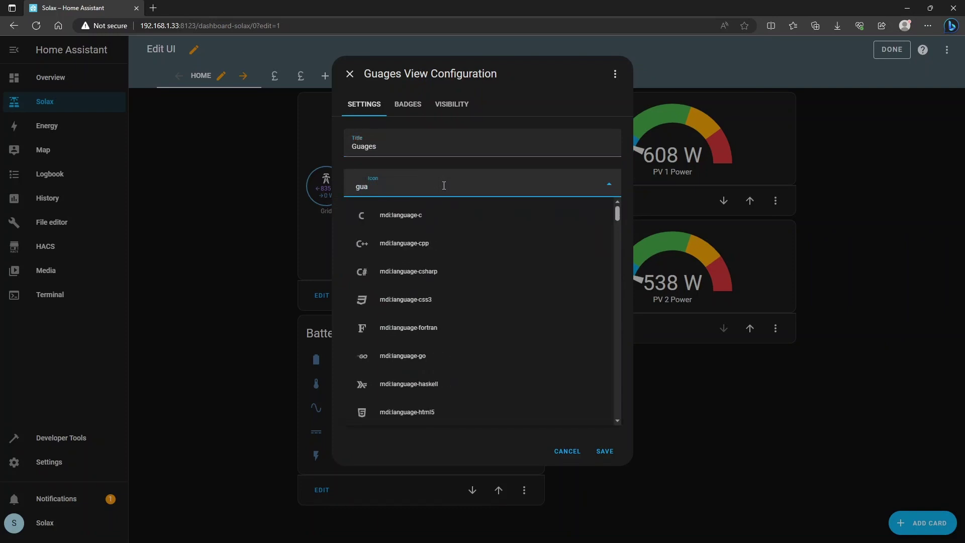
{"action": "left_click", "coordinate": [419, 300]}
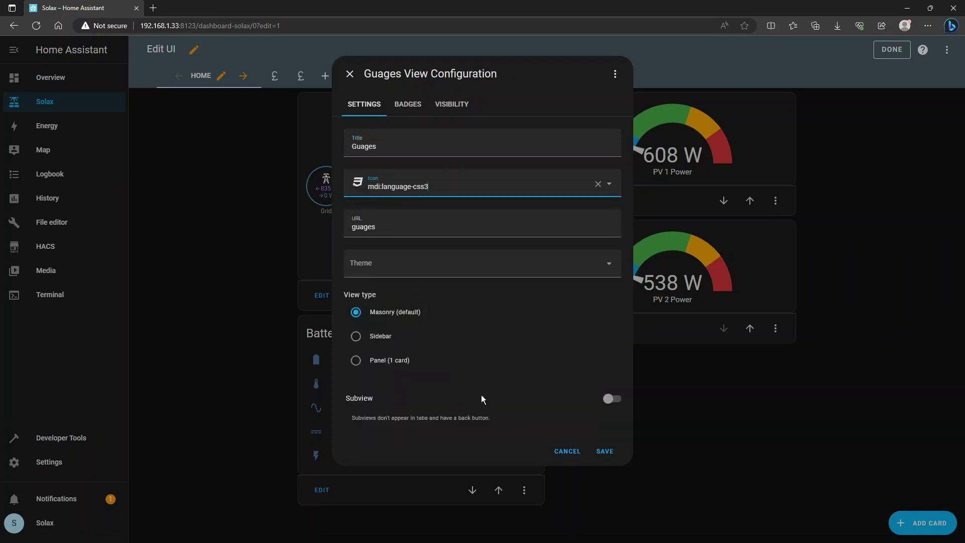
{"action": "left_click", "coordinate": [605, 452]}
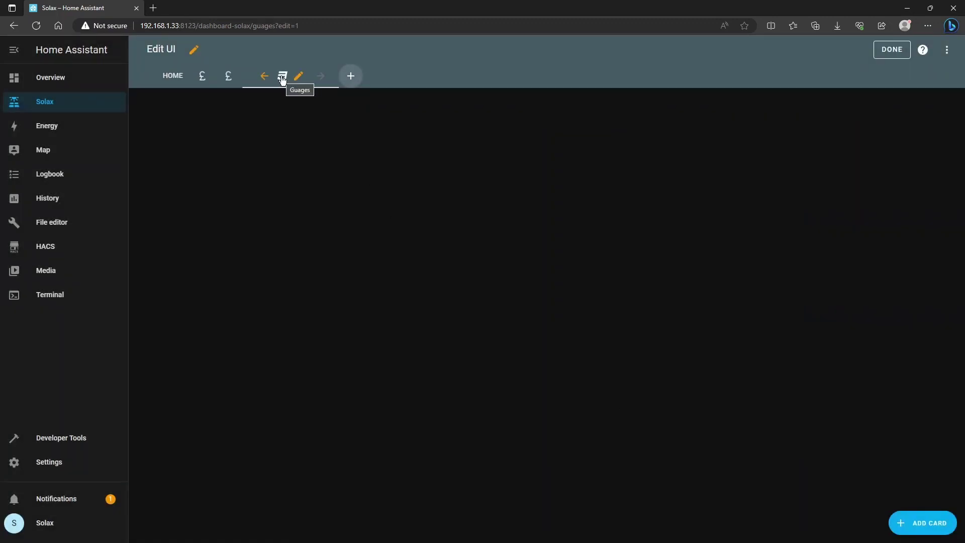
- From the Home view, move the PV 2 Power gauge card to the Guages view
{"action": "left_click", "coordinate": [175, 79]}
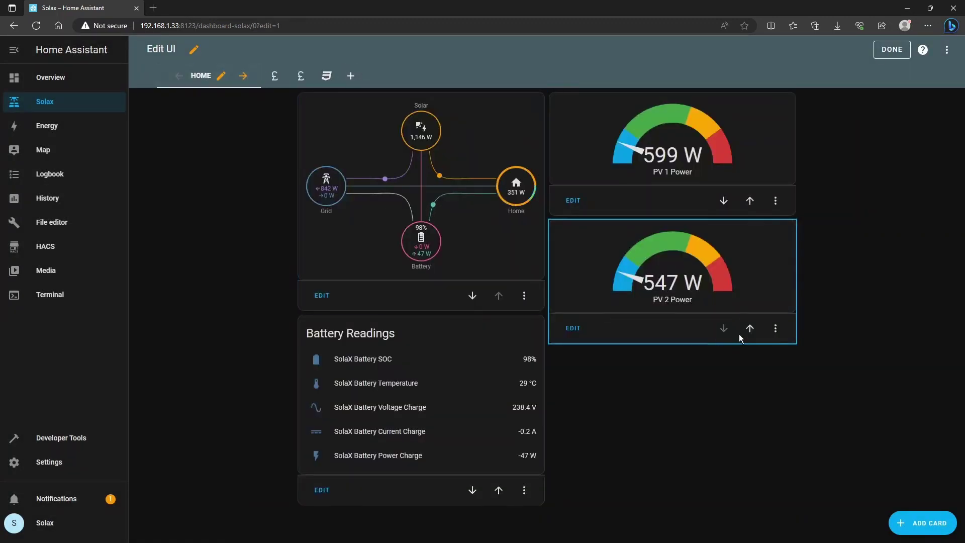
{"action": "left_click", "coordinate": [776, 328]}
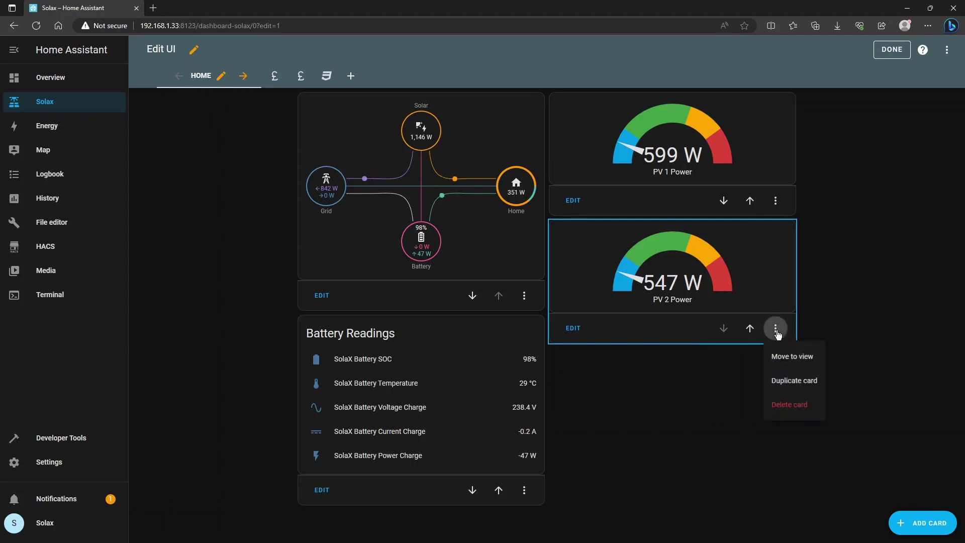
{"action": "left_click", "coordinate": [791, 356]}
{"action": "left_click", "coordinate": [561, 347]}
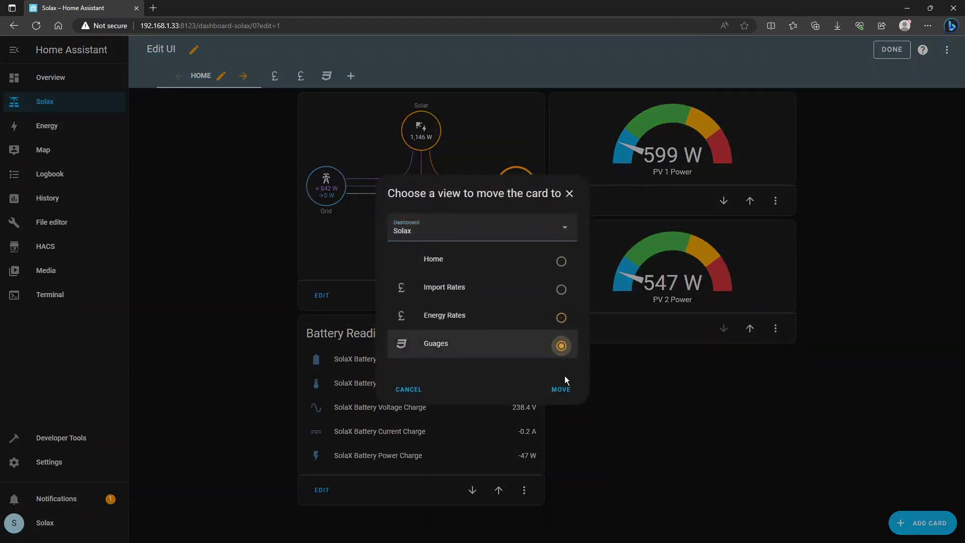
{"action": "left_click", "coordinate": [562, 389]}
- Move the PV 1 Power gauge card to Guages as well, then view the Guages tab
{"action": "left_click", "coordinate": [776, 206]}
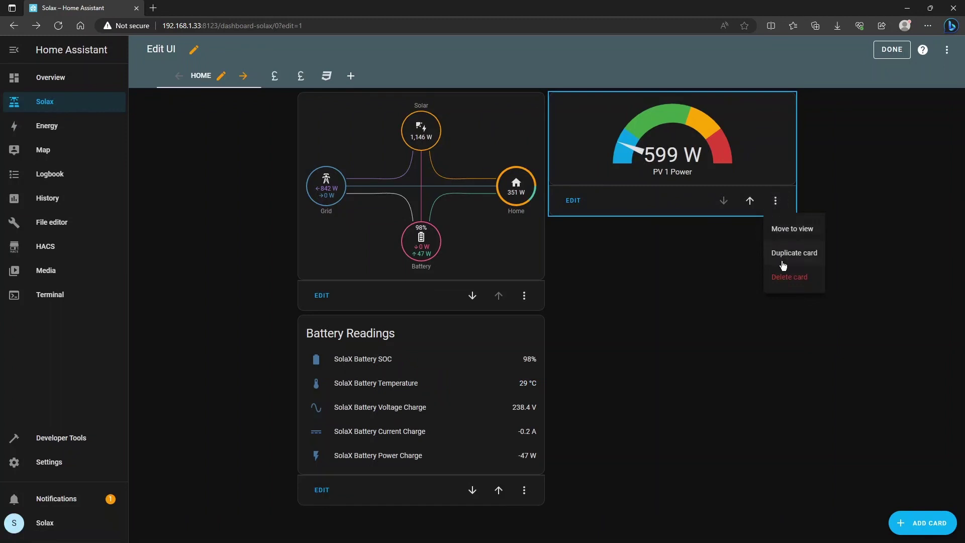
{"action": "left_click", "coordinate": [785, 225]}
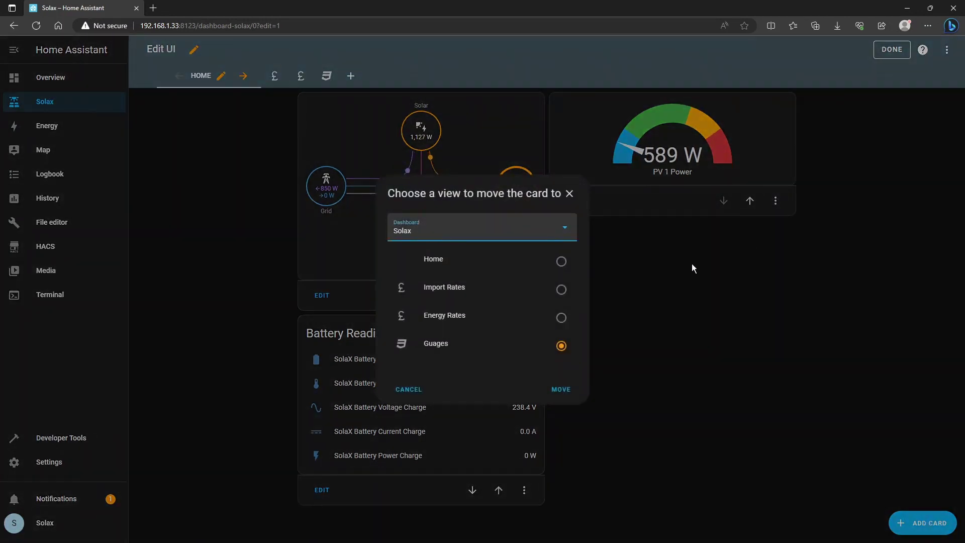
{"action": "left_click", "coordinate": [560, 389]}
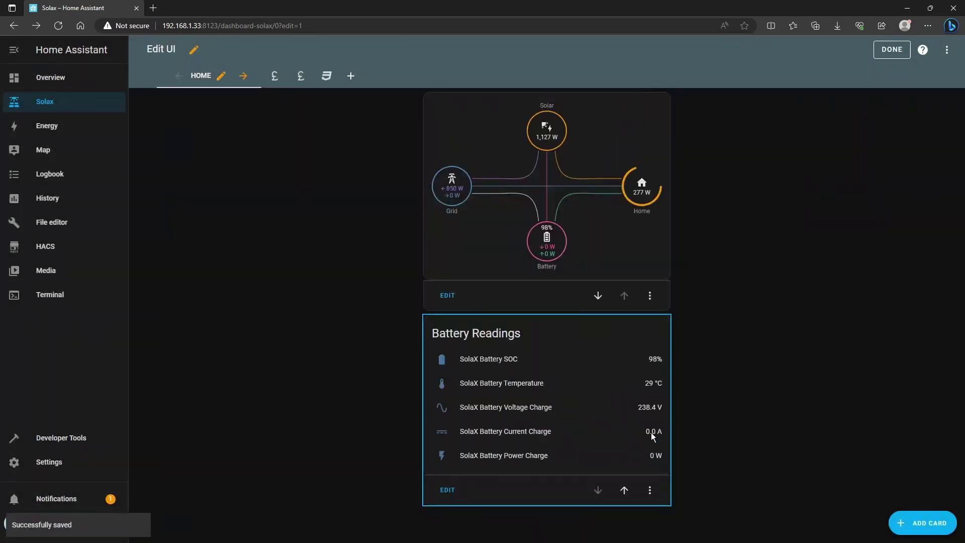
{"action": "left_click", "coordinate": [327, 76]}
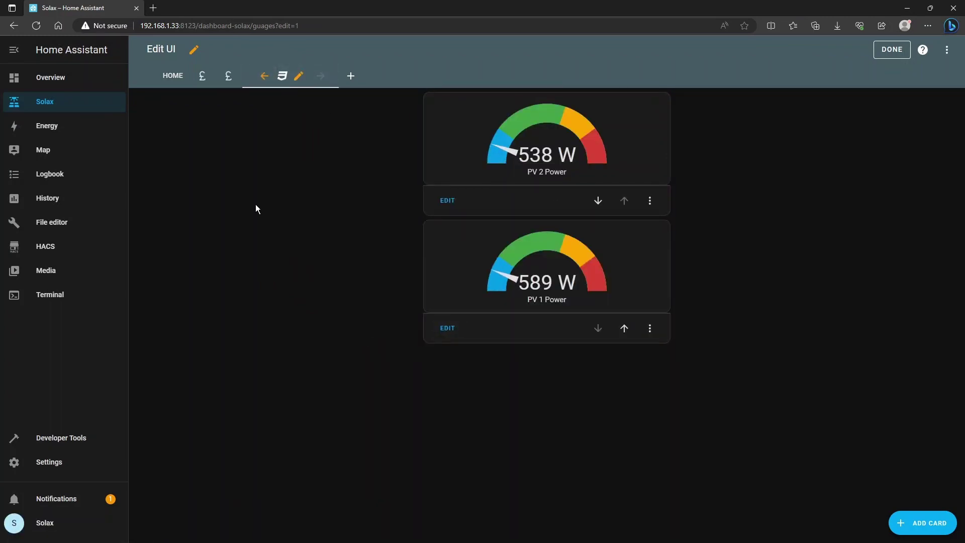
- Exit edit mode and browse the Home, Import Rates and Energy Rates views, ending on Guages
{"action": "left_click", "coordinate": [892, 51]}
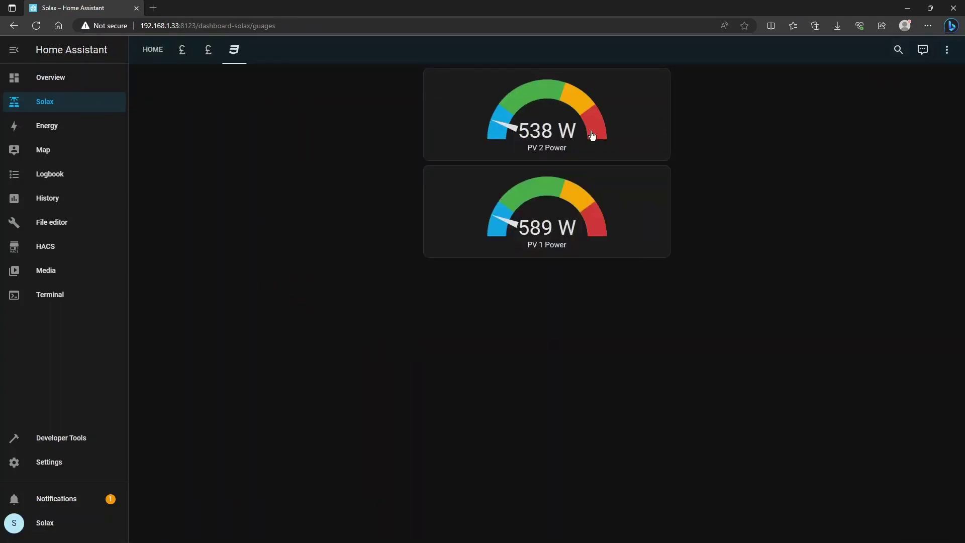
{"action": "left_click", "coordinate": [162, 54]}
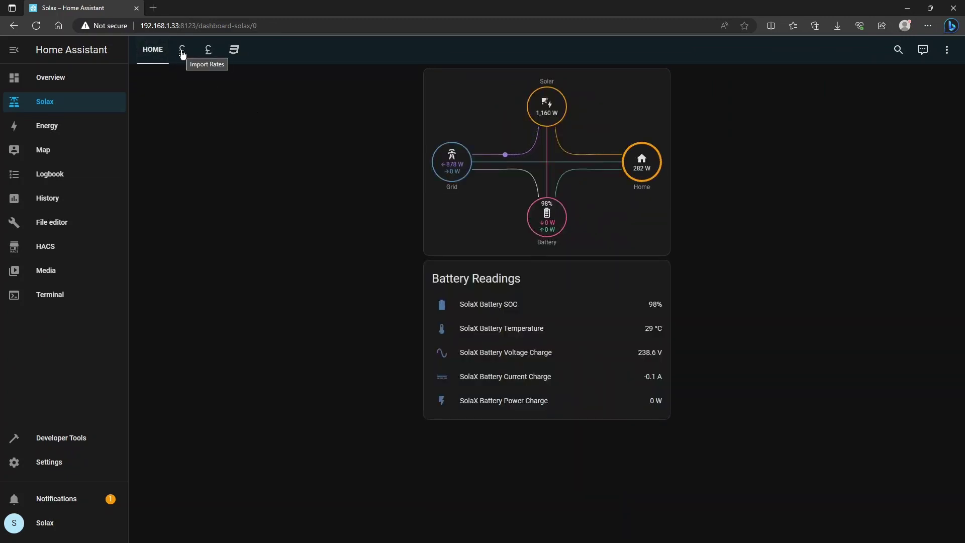
{"action": "left_click", "coordinate": [182, 53]}
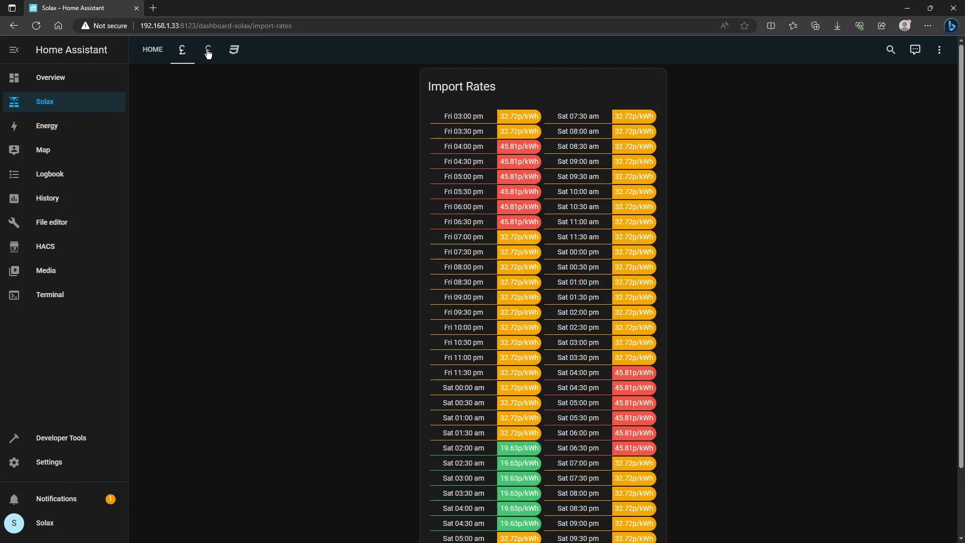
{"action": "left_click", "coordinate": [208, 51]}
{"action": "left_click", "coordinate": [234, 52]}
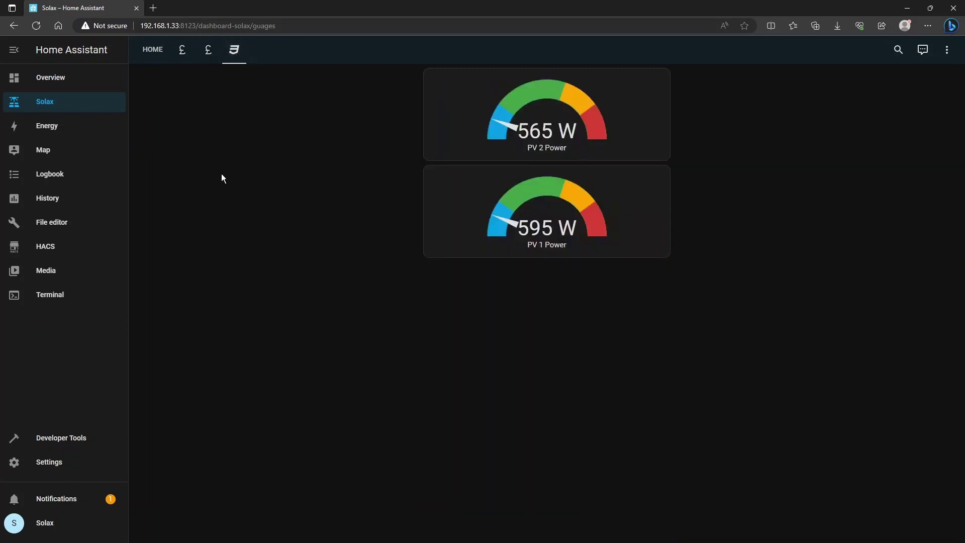